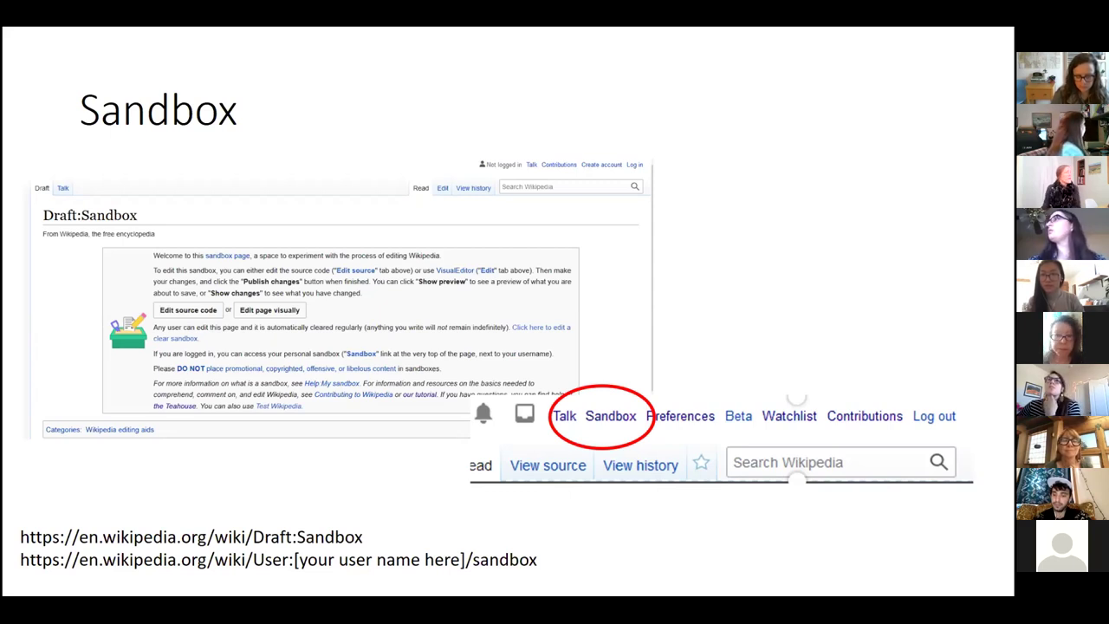
- Exit the slideshow back to editing view on slide 21, Sandbox
key("Escape")
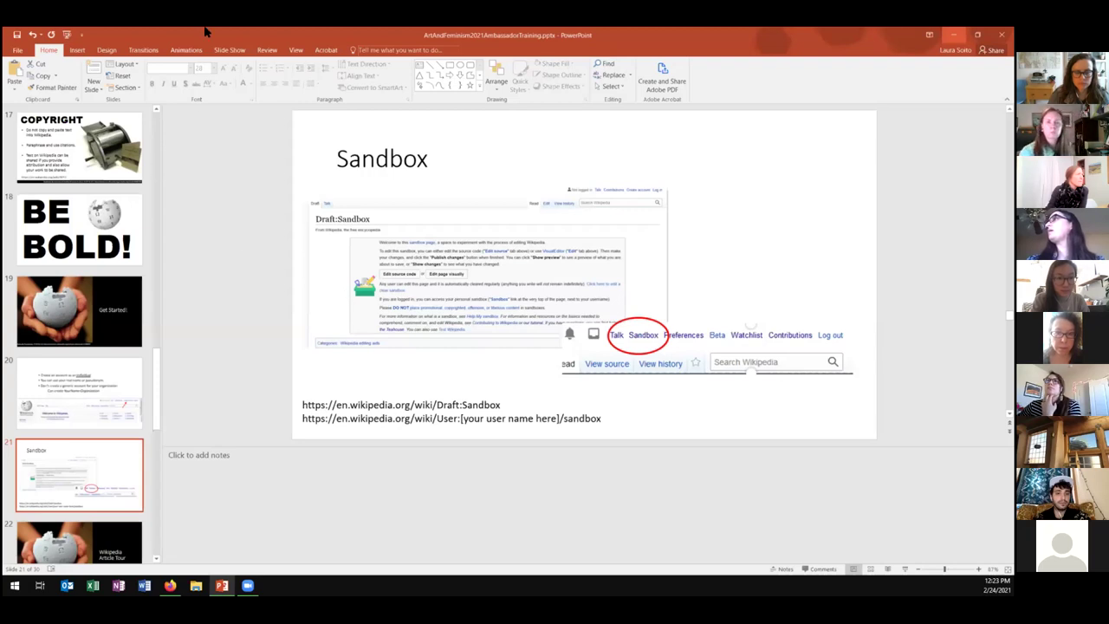
- Hide PowerPoint and bring Firefox forward on the Maria Chabot tab
key("super+d")
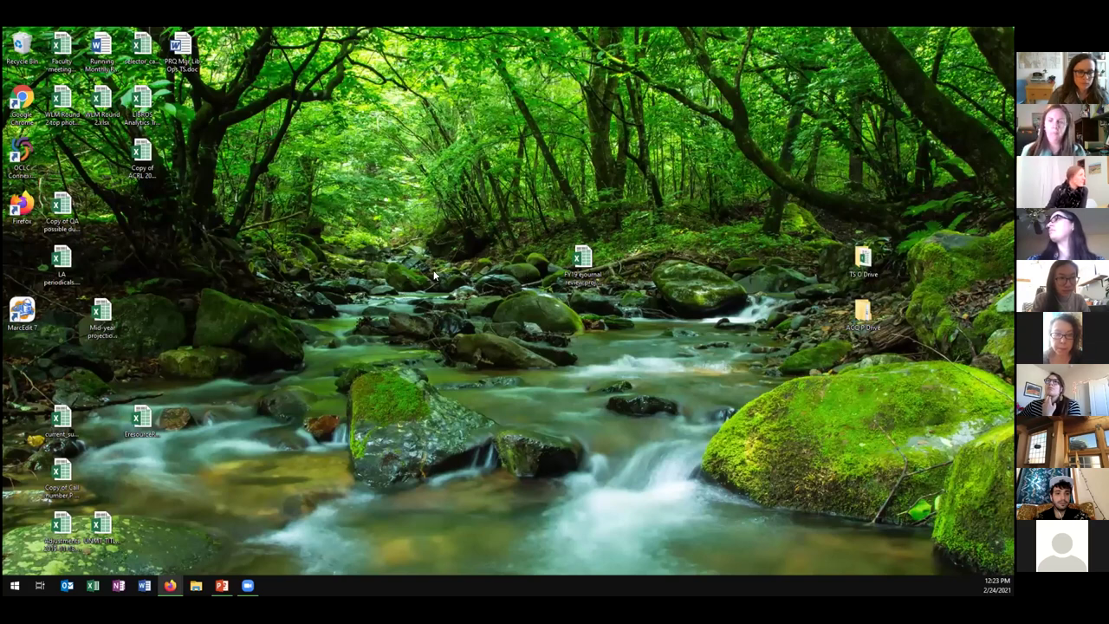
key("alt+Tab")
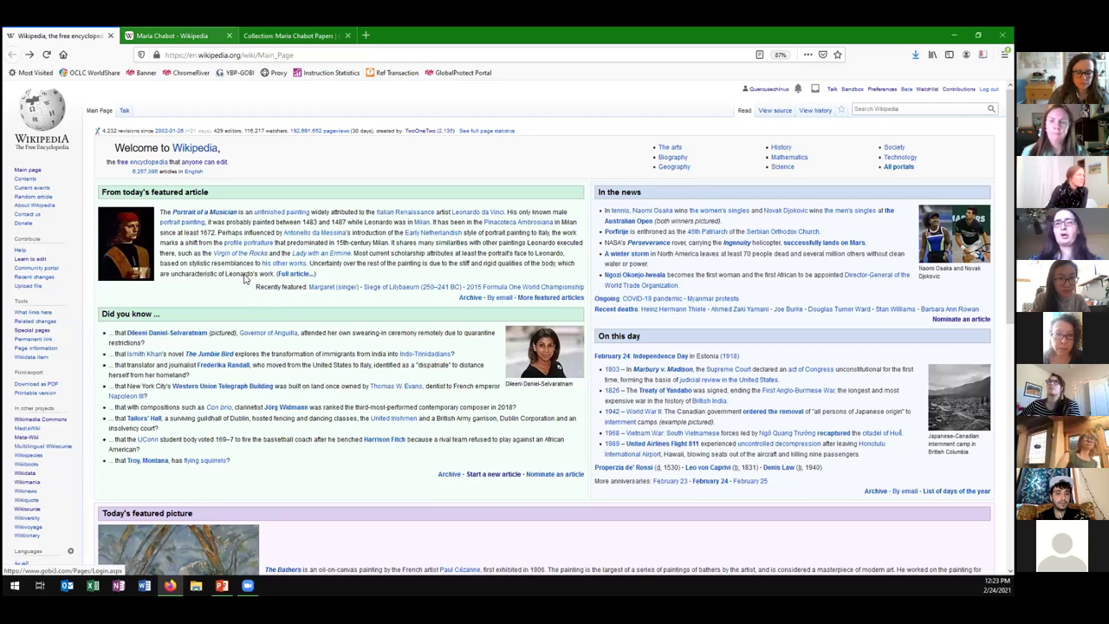
key("ctrl+Tab")
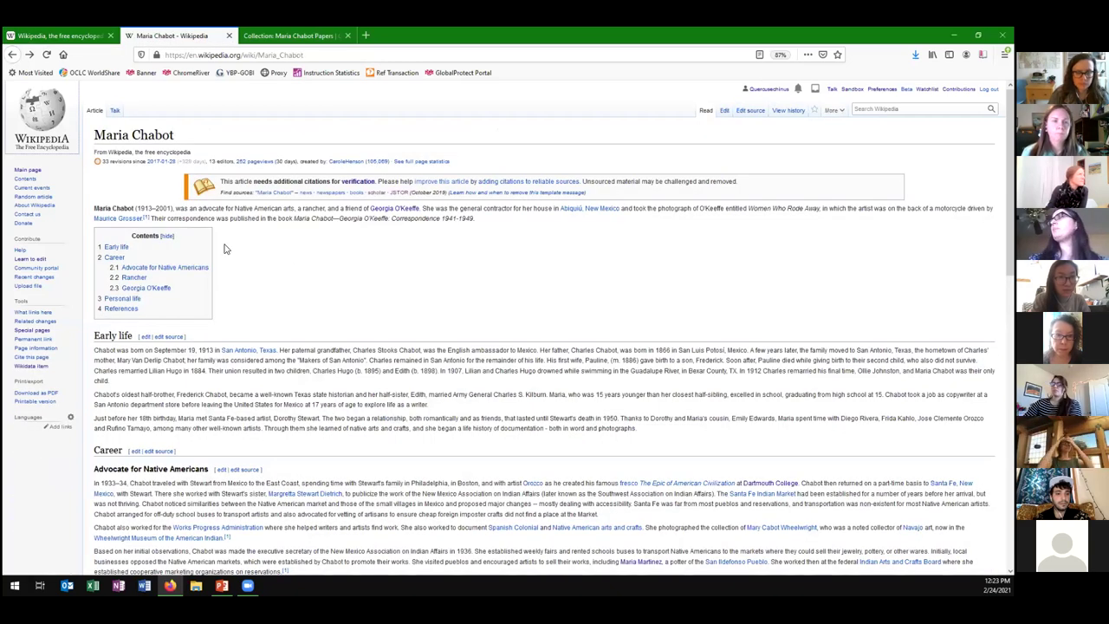
- Highlight the lead paragraph, zoom the article to 120%, then clear the selection
left_click_drag(93, 209, 483, 222)
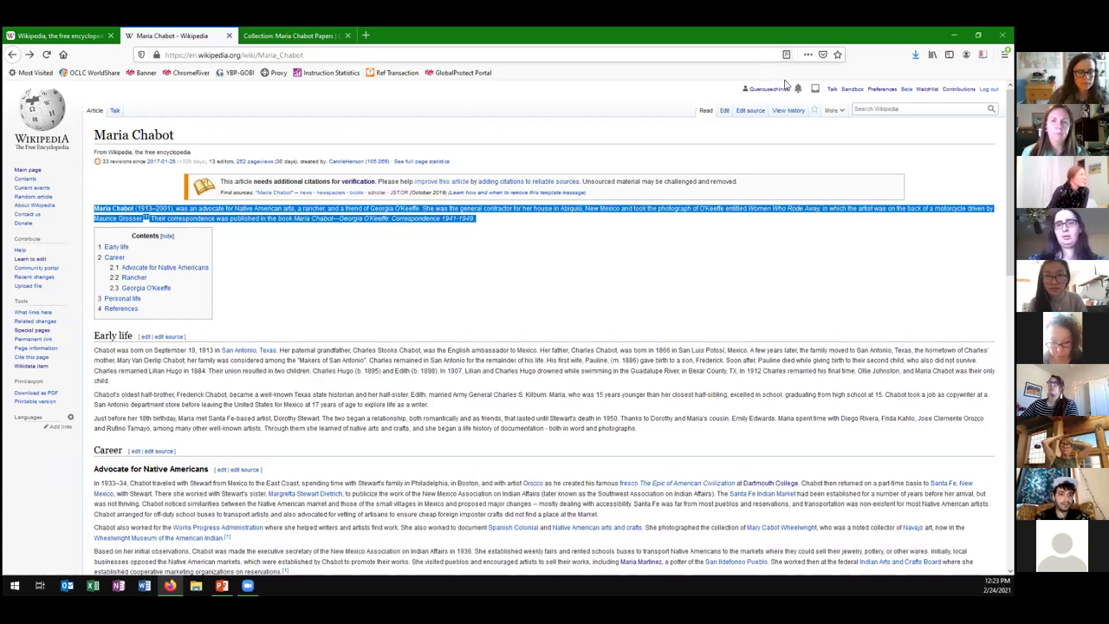
key("ctrl+0")
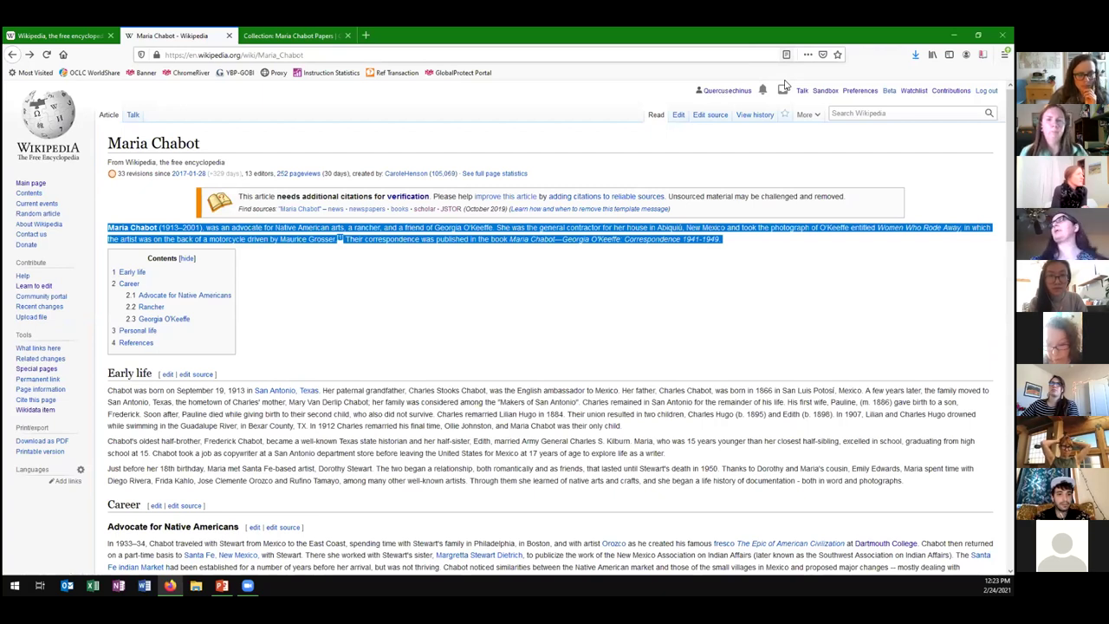
key("ctrl+plus")
key("ctrl+plus")
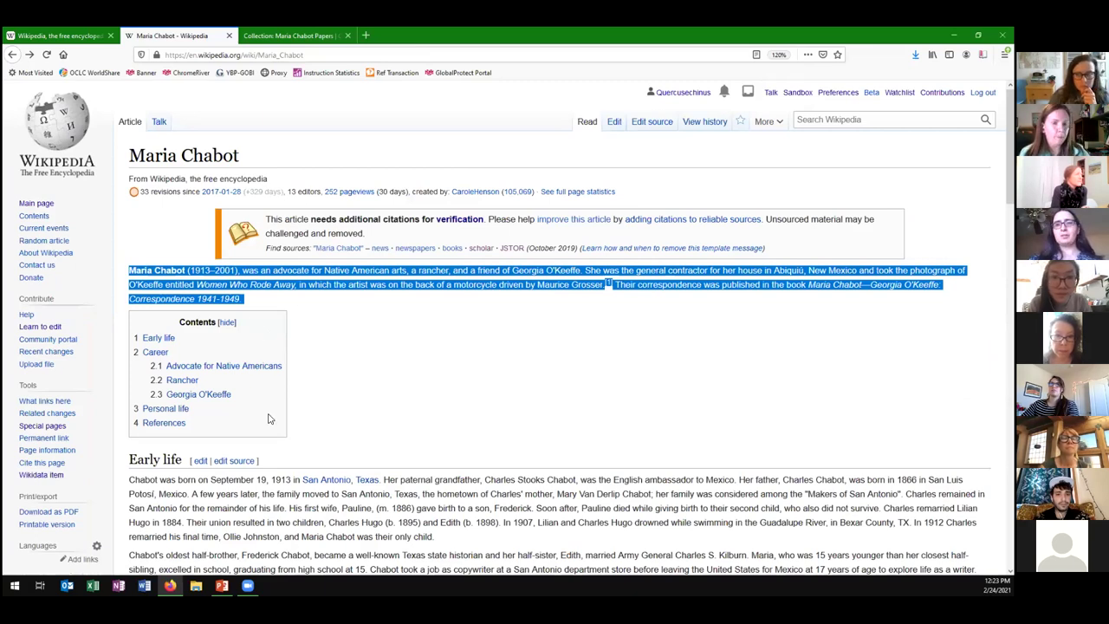
triple_click(124, 464)
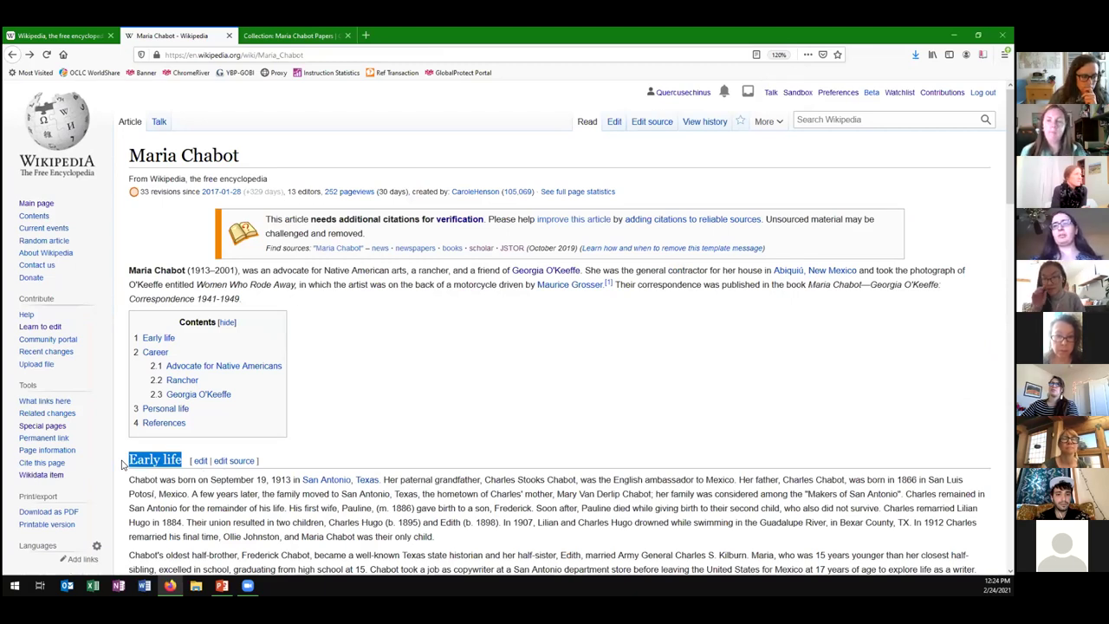
left_click(382, 415)
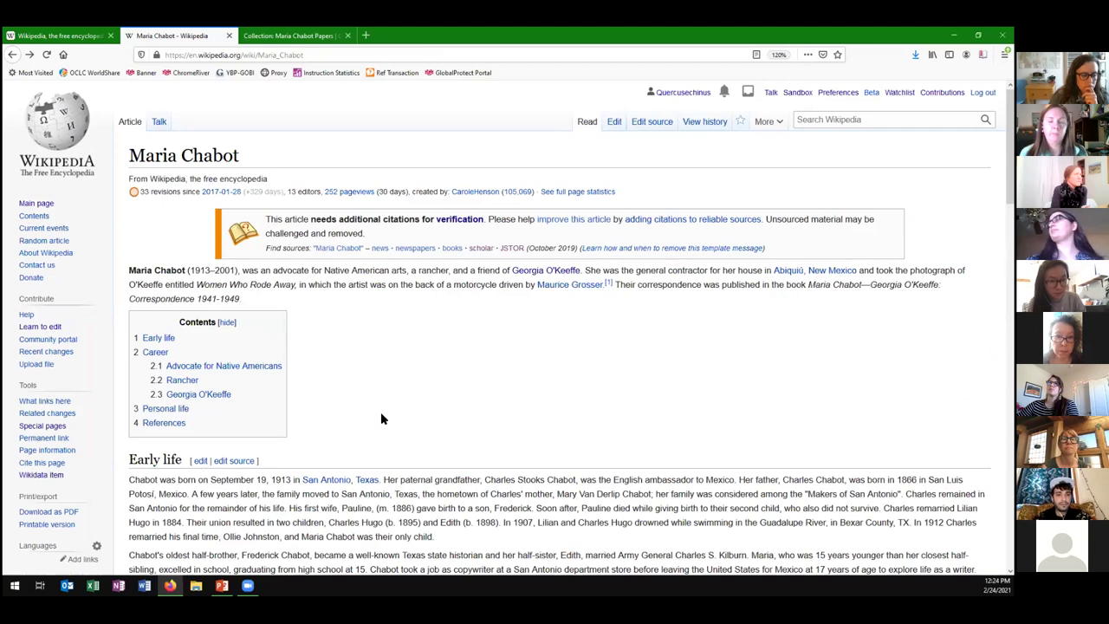
- Read through the article to the navbox and categories, then open its Wikidata item
scroll(381, 412, "down", 1)
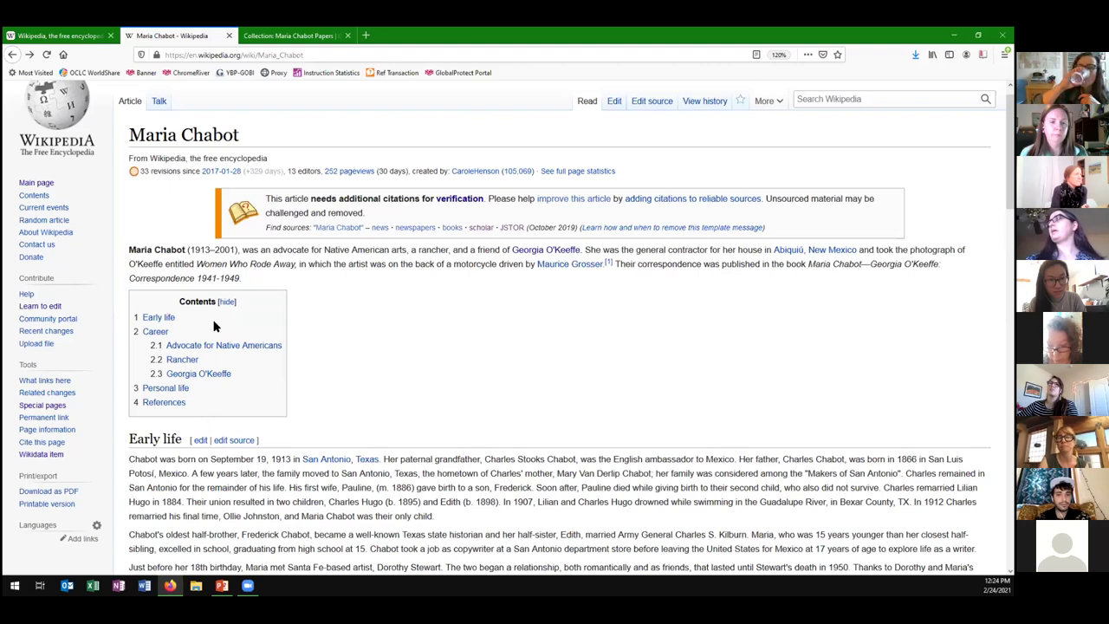
scroll(150, 358, "down", 1)
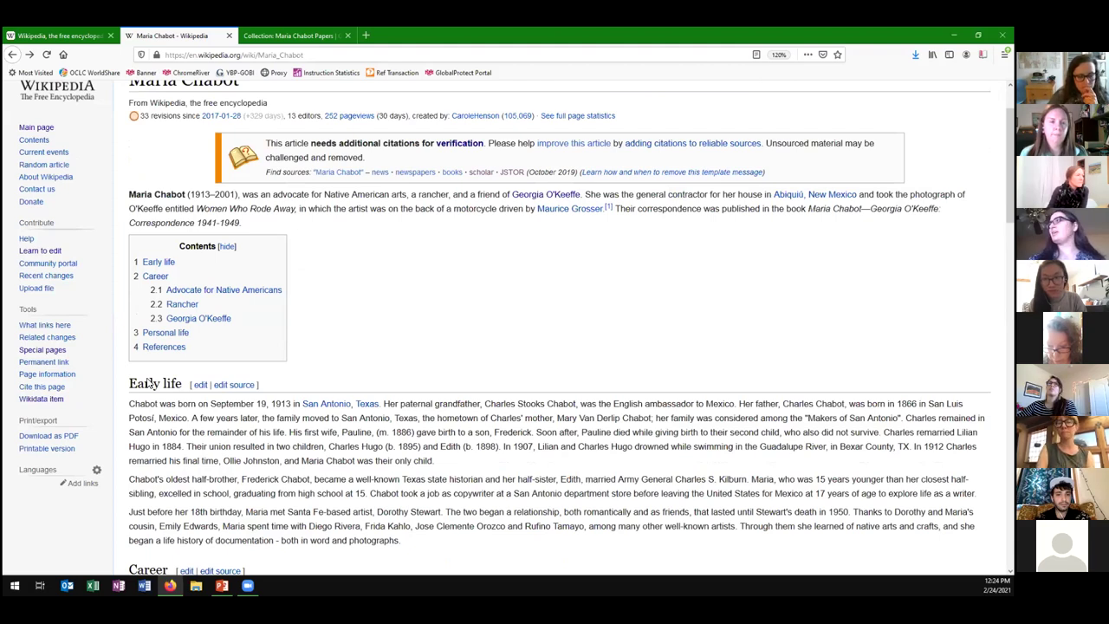
scroll(150, 382, "down", 20)
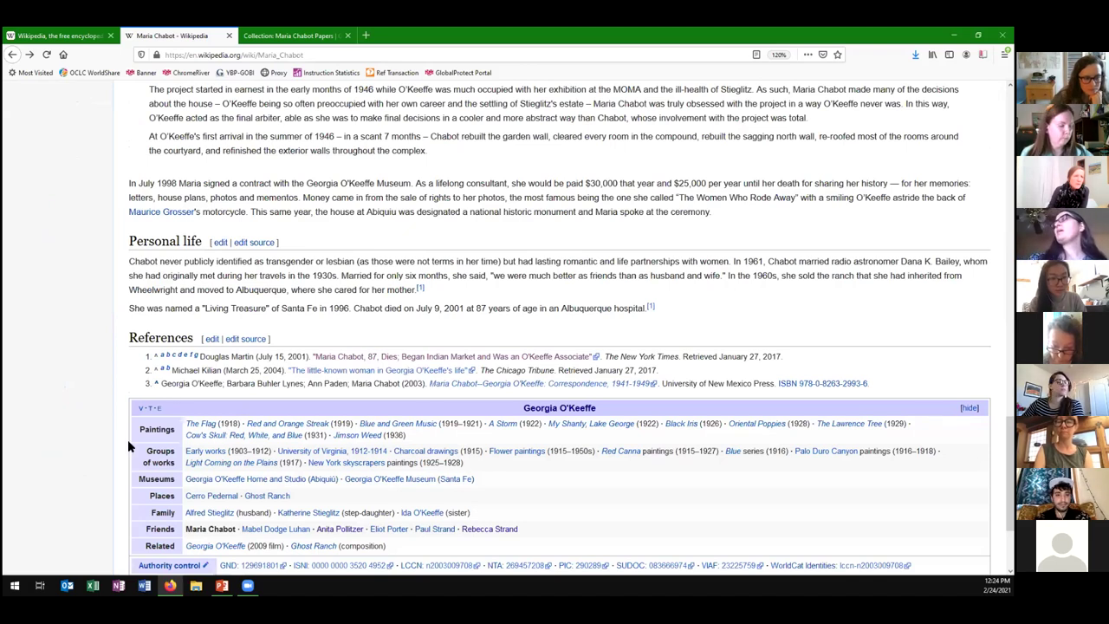
scroll(139, 433, "down", 1)
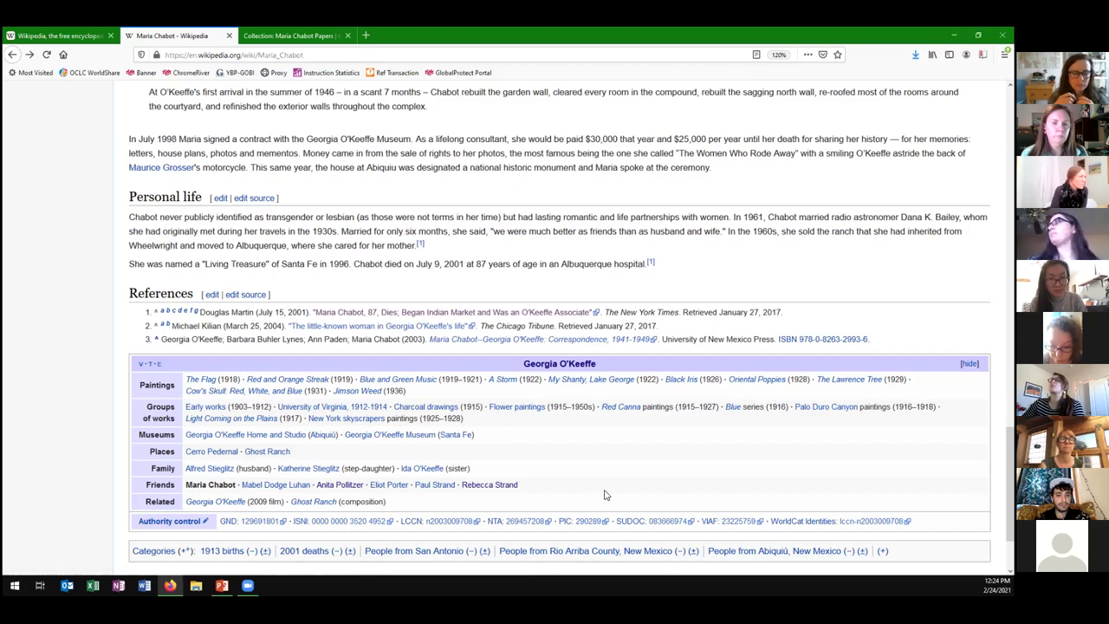
scroll(604, 492, "up", 1)
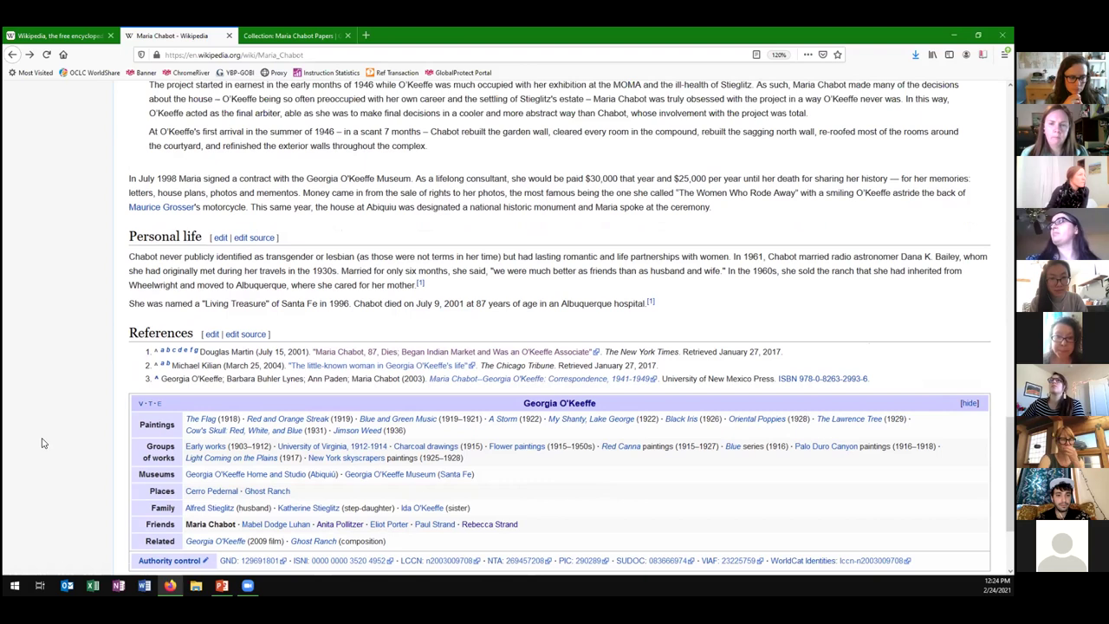
scroll(43, 435, "up", 3)
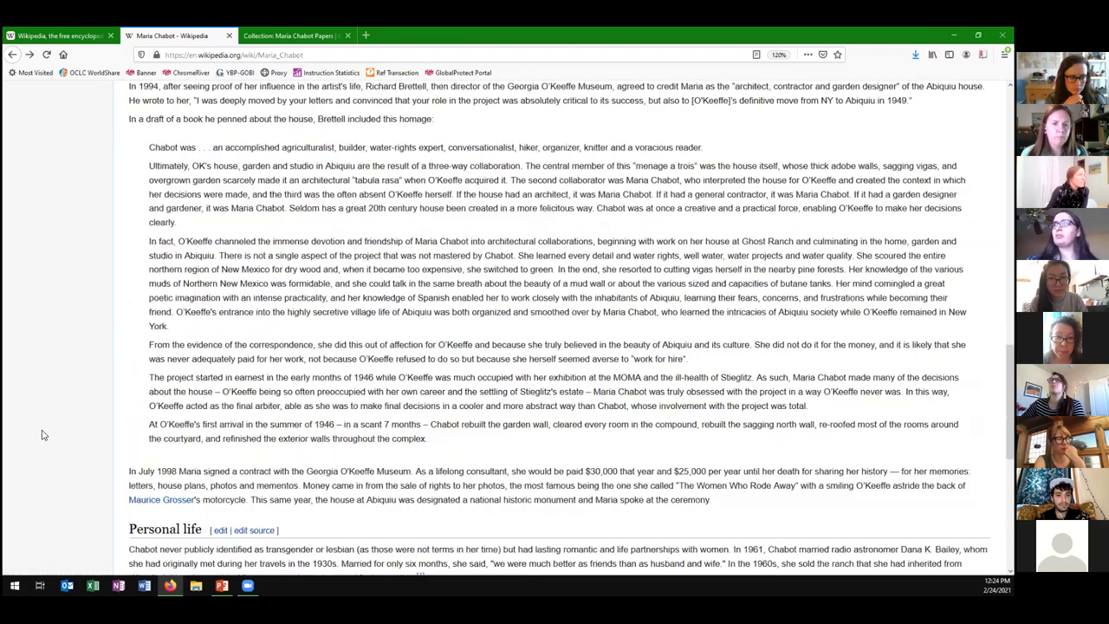
scroll(38, 451, "up", 1)
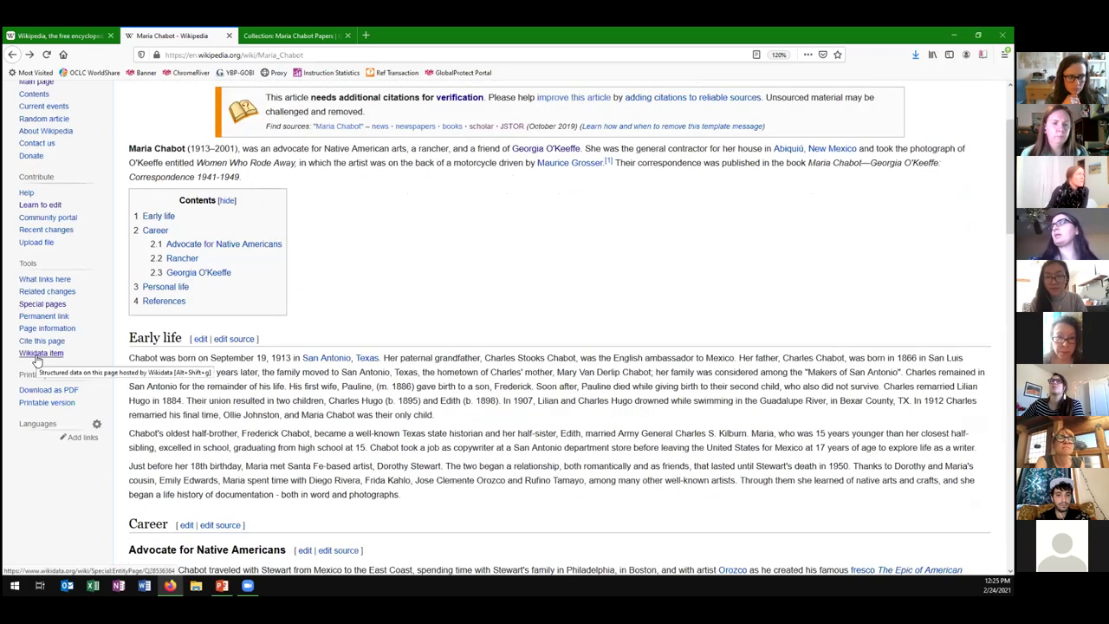
left_click(39, 353)
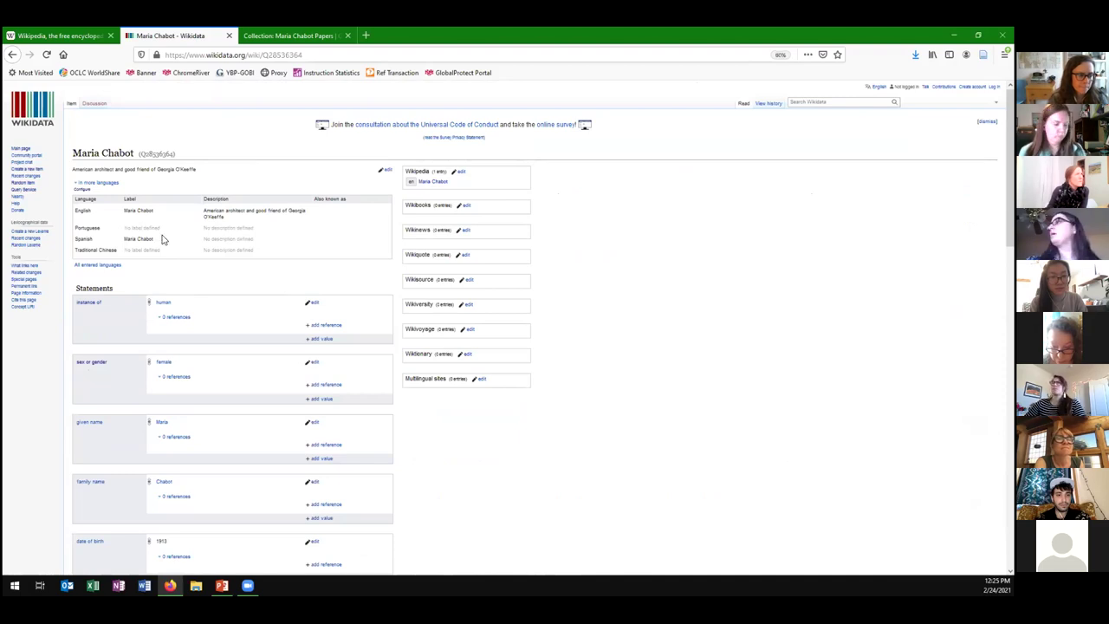
- Enlarge and review Wikidata item Q28536364's statements, then go back to the article
key("ctrl+plus")
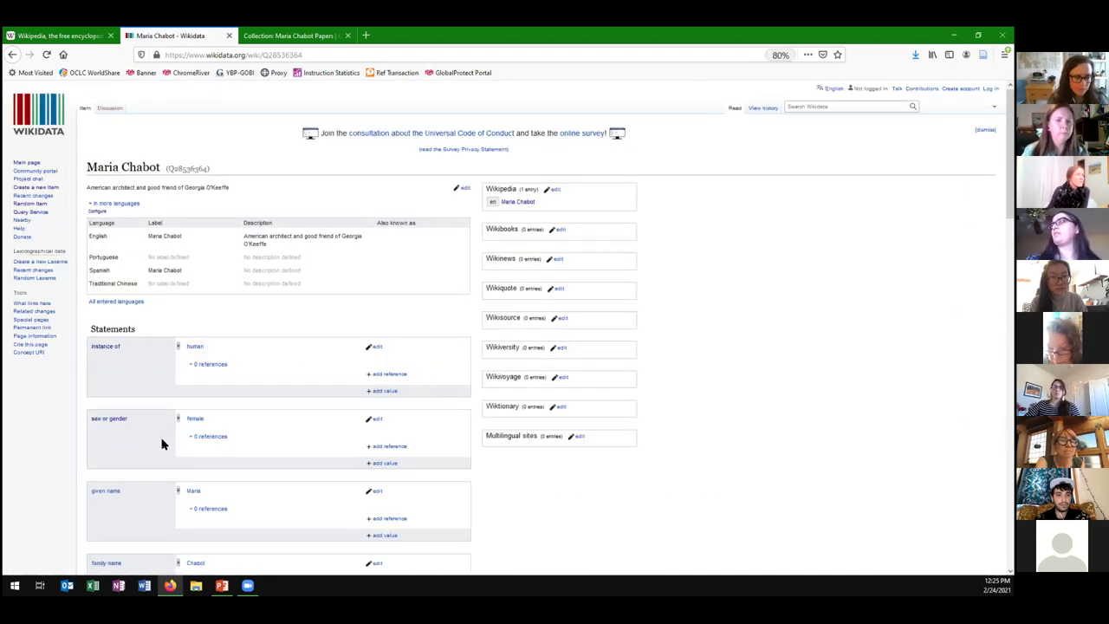
key("ctrl+0")
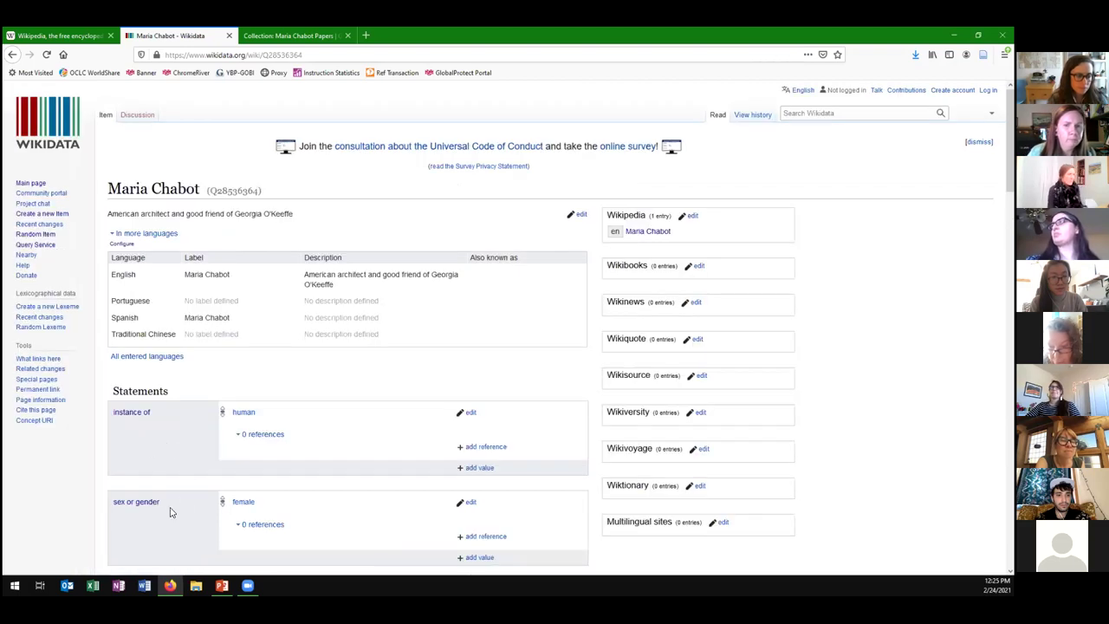
scroll(173, 511, "down", 5)
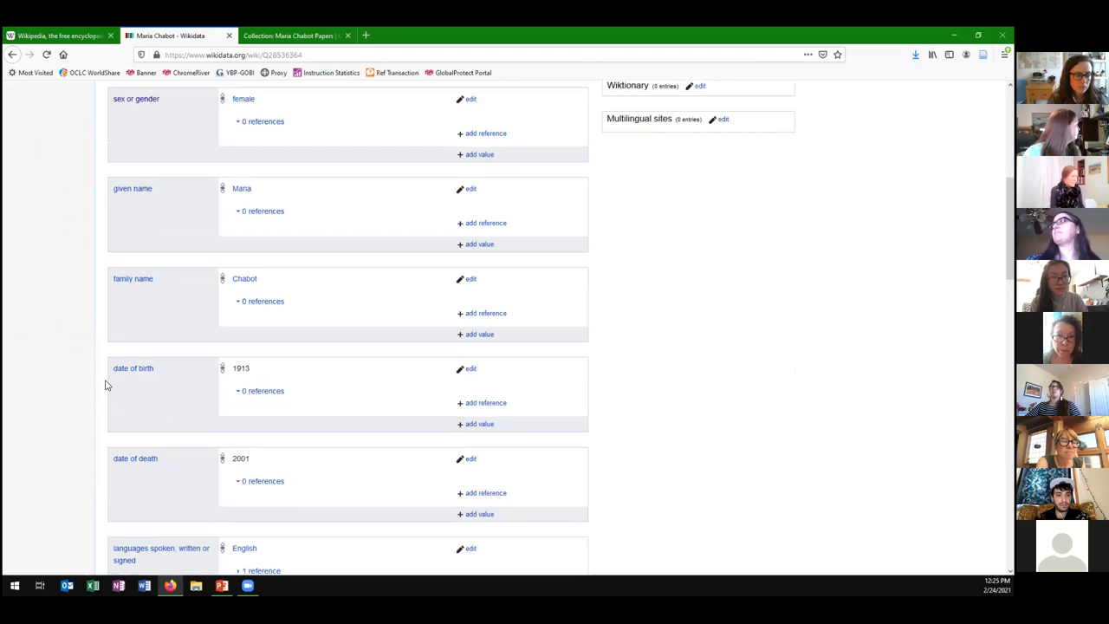
scroll(107, 384, "up", 3)
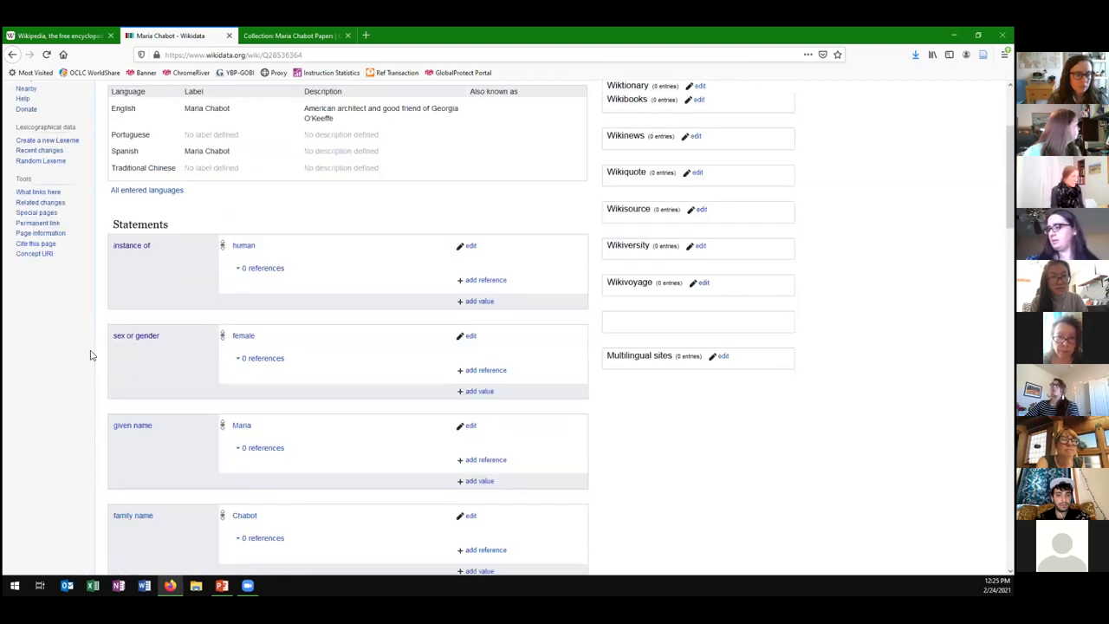
scroll(90, 355, "up", 2)
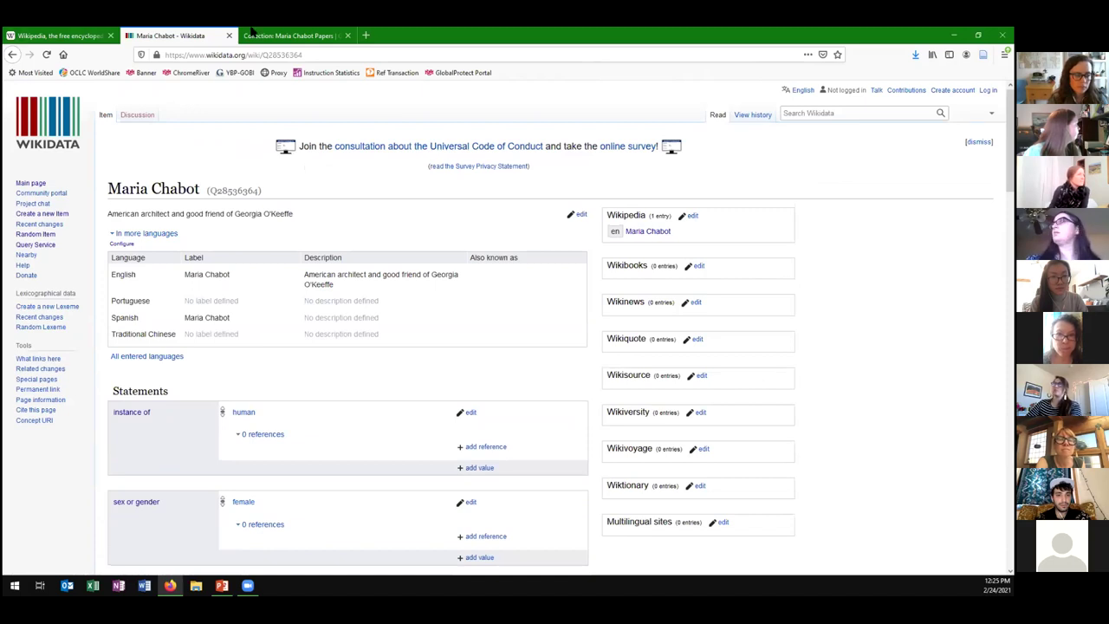
left_click(14, 55)
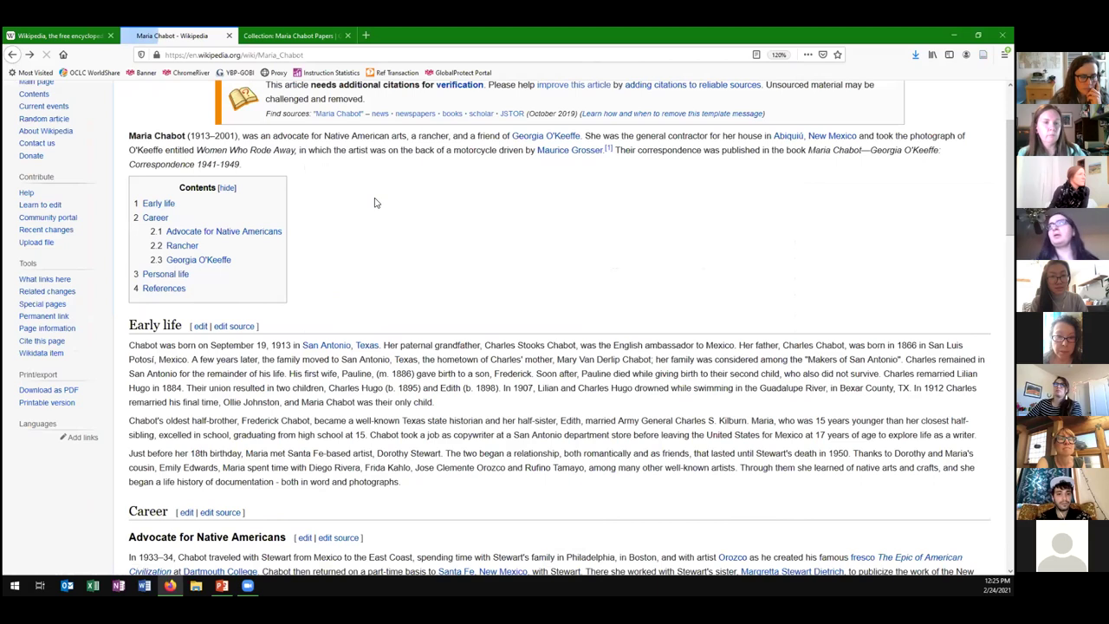
- Scroll through the article sections, then open Talk:Maria Chabot
scroll(374, 203, "up", 1)
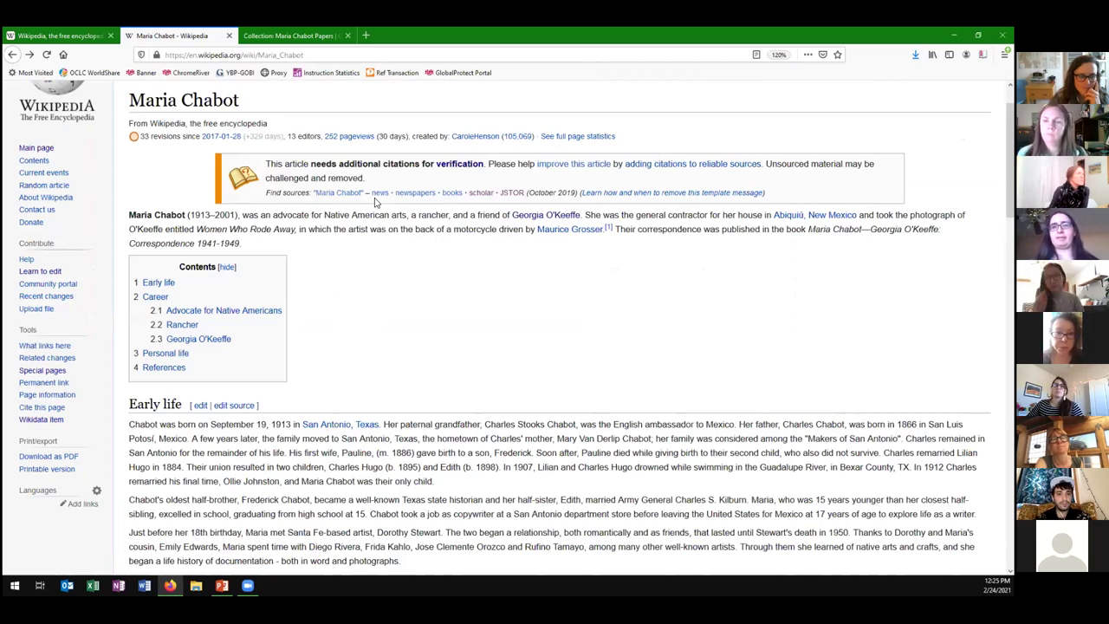
scroll(378, 261, "up", 1)
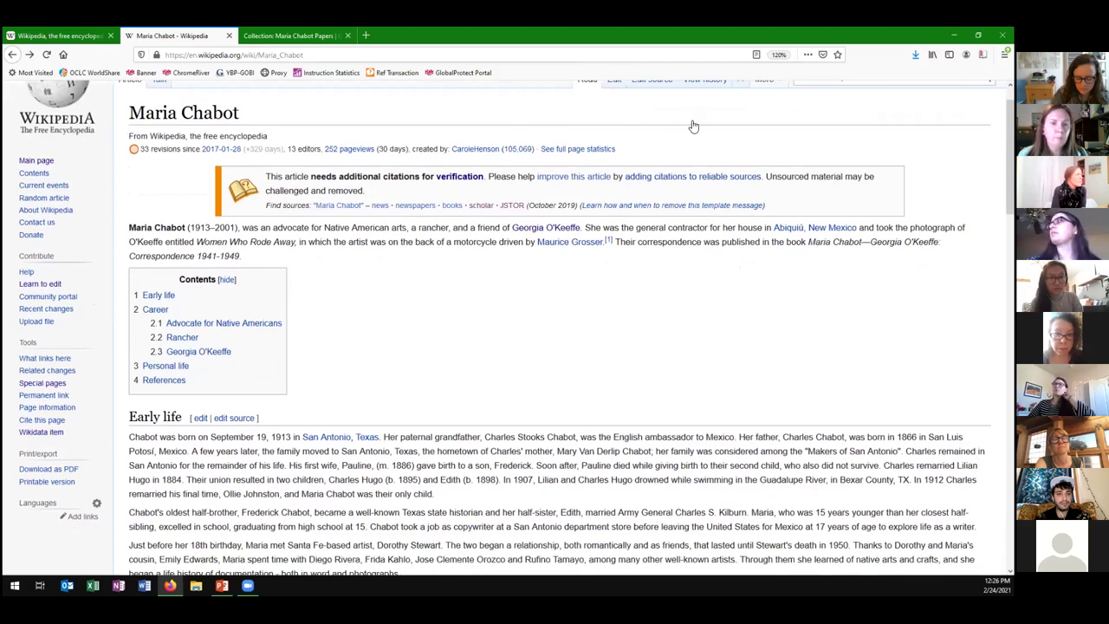
scroll(630, 134, "down", 3)
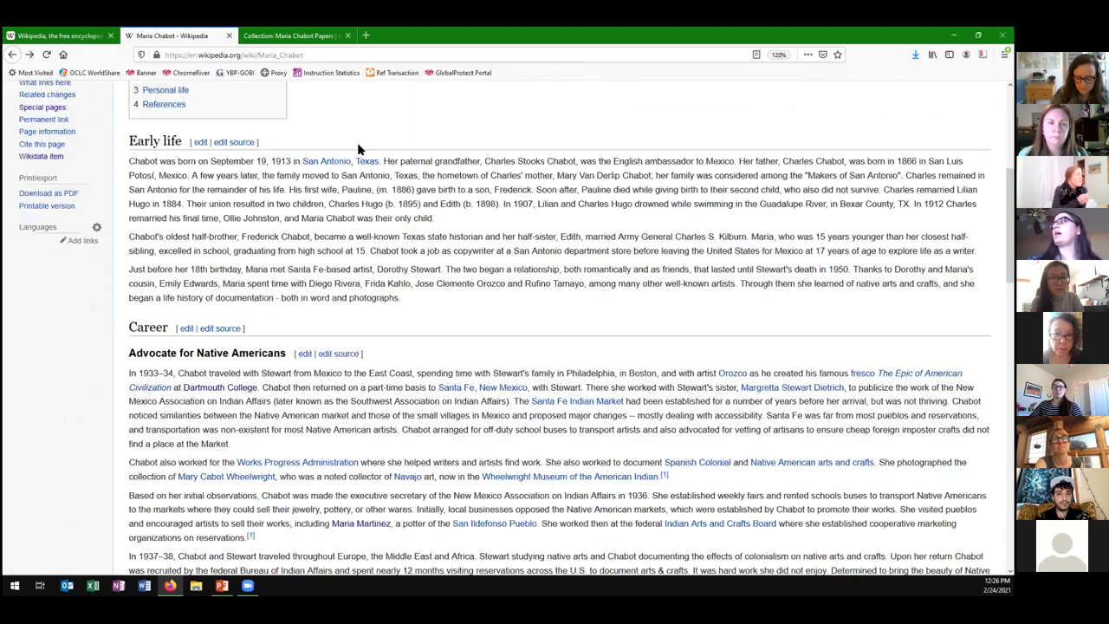
scroll(157, 134, "down", 2)
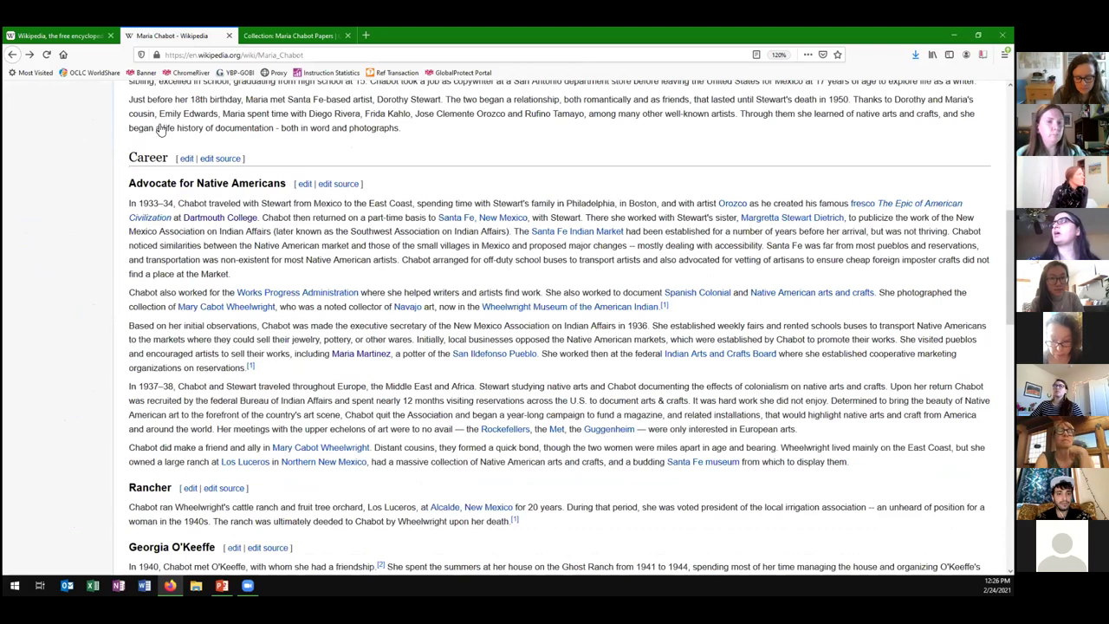
scroll(160, 130, "up", 5)
left_click(159, 123)
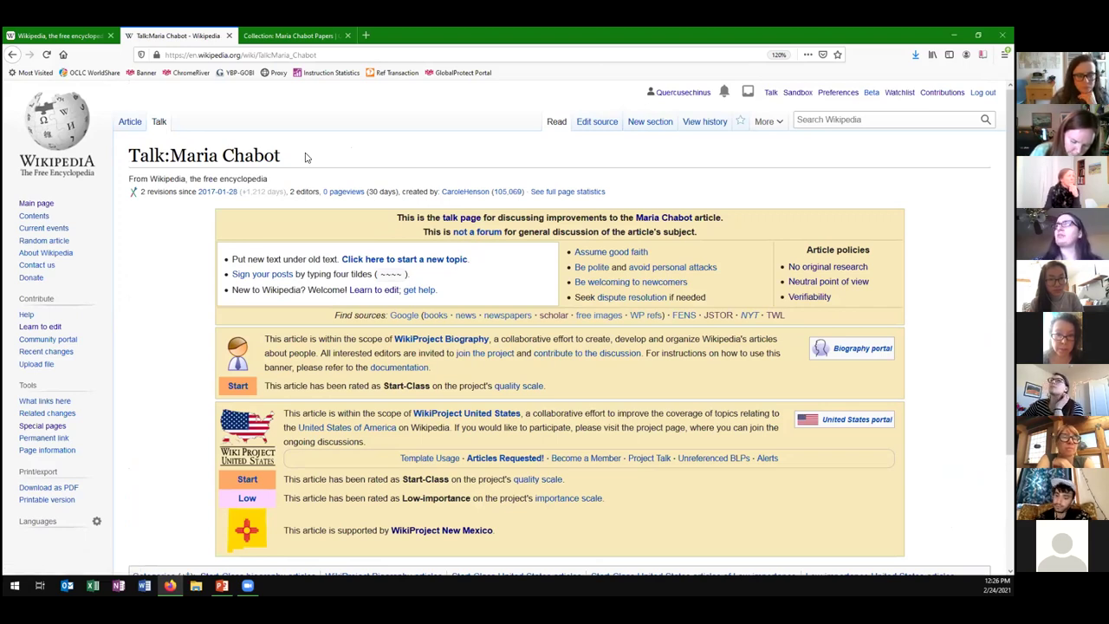
- Glance over the talk page, return to the article, and open its revision history
scroll(283, 203, "down", 2)
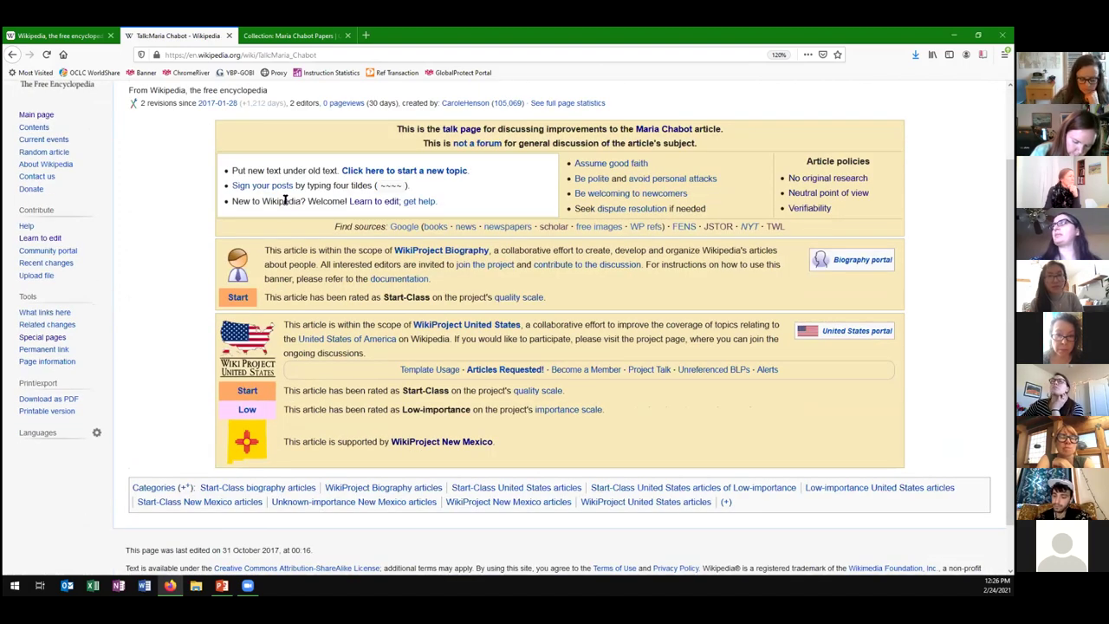
scroll(351, 348, "up", 2)
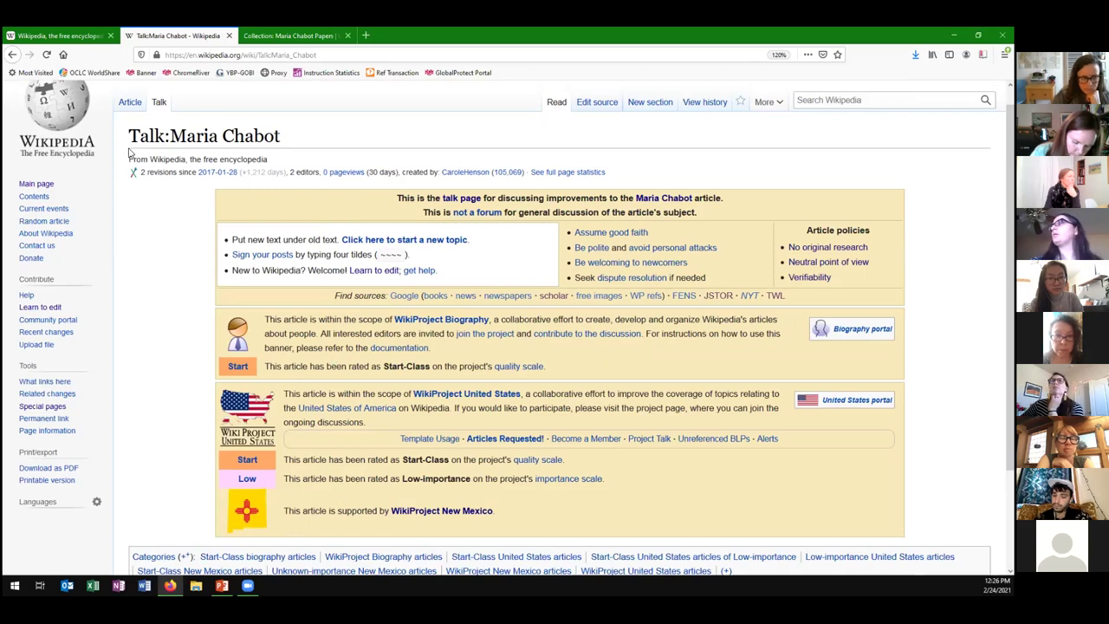
left_click(15, 57)
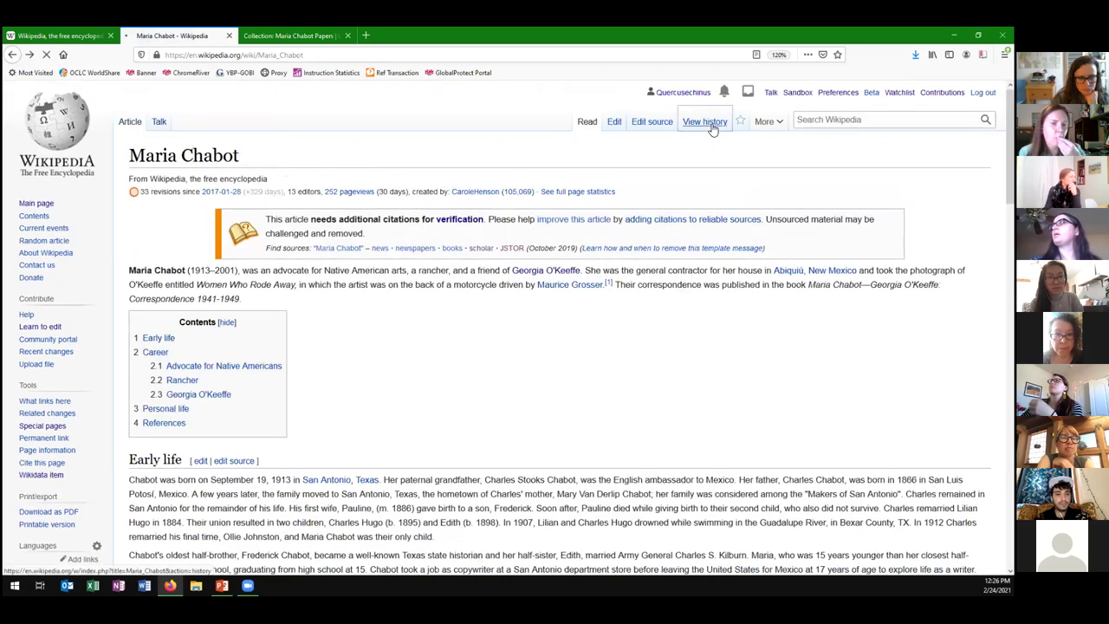
left_click(710, 124)
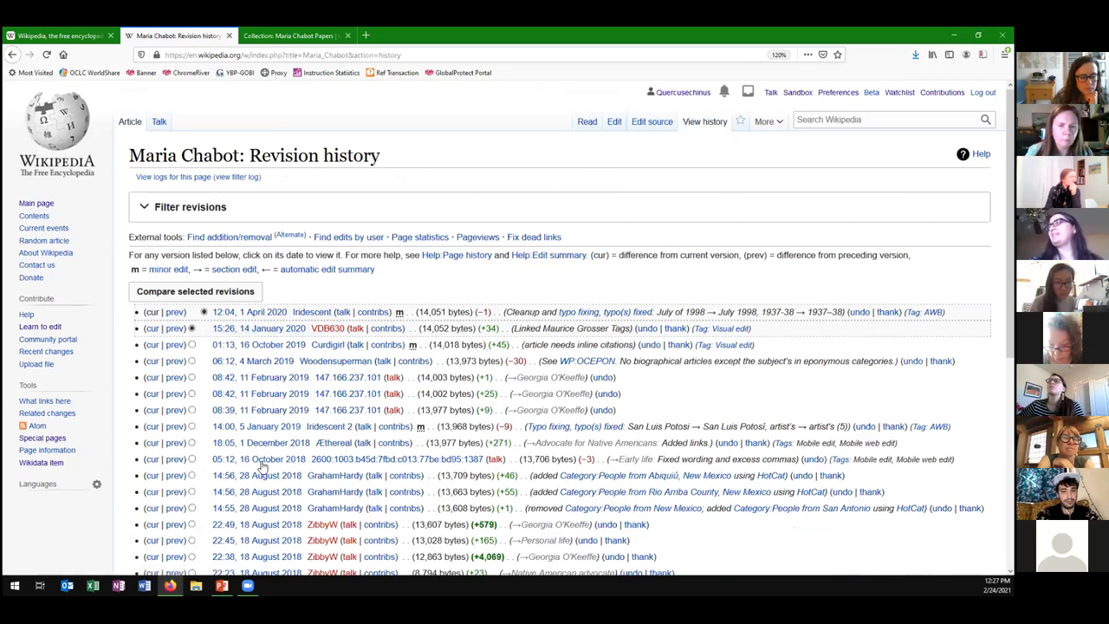
- Scroll the revision history back to the January 2017 edits
scroll(285, 487, "down", 2)
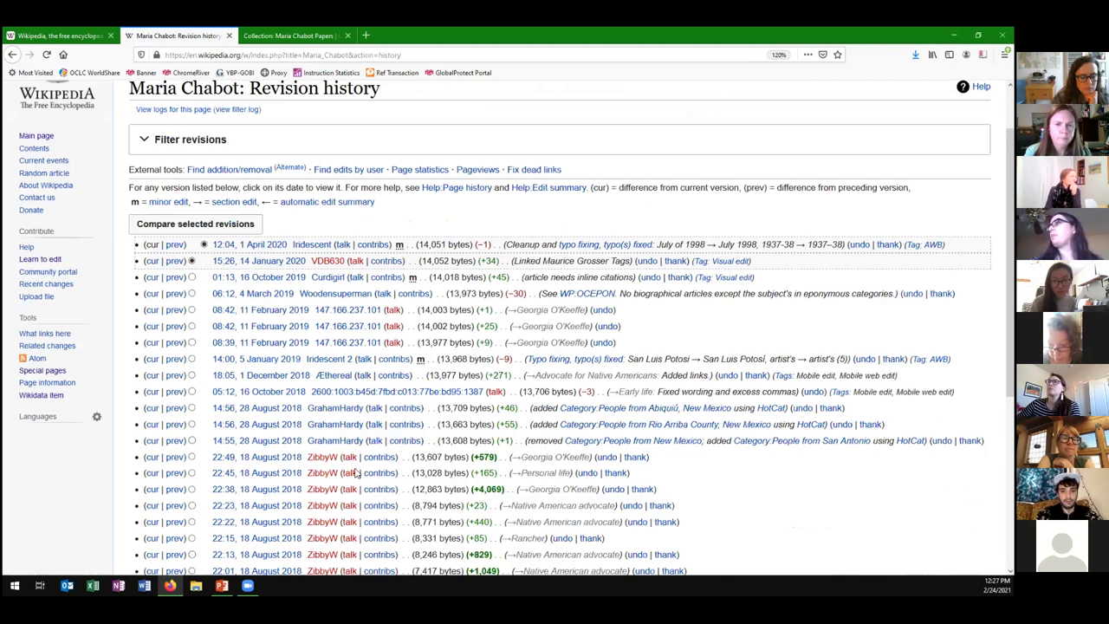
scroll(268, 479, "down", 3)
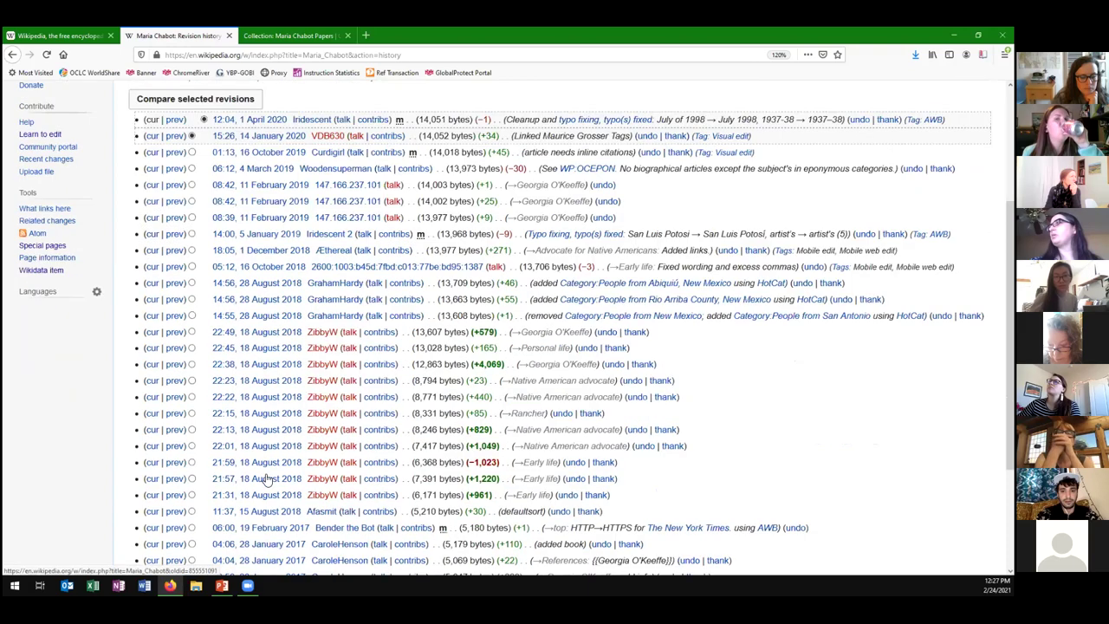
scroll(268, 479, "down", 1)
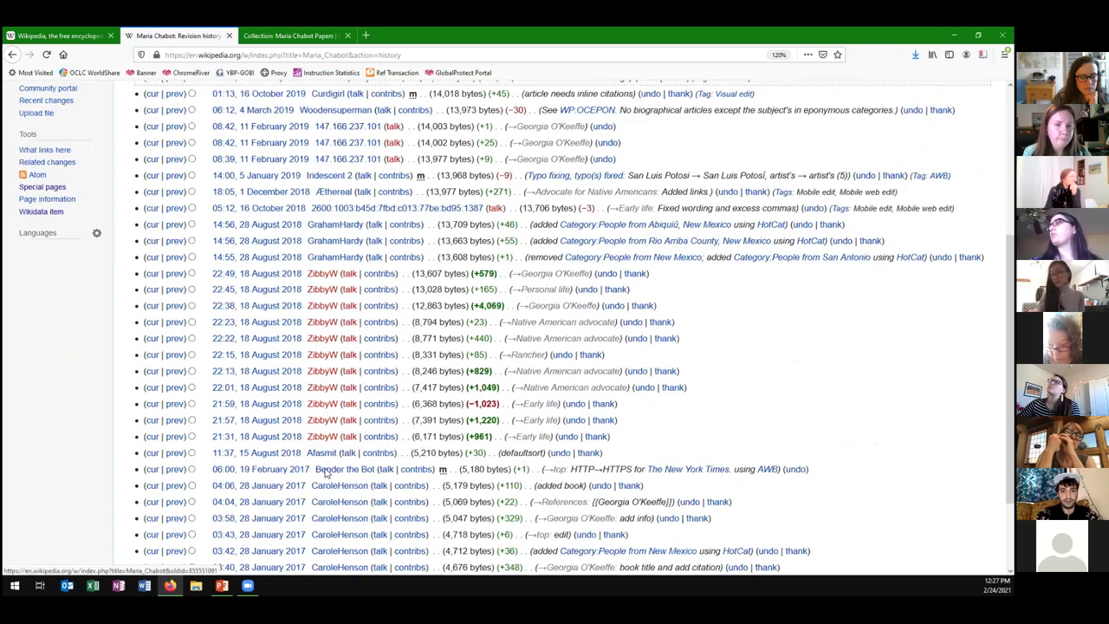
- Step through the 28 January 2017 revisions and their diffs, then return to the current article
key("alt+Left")
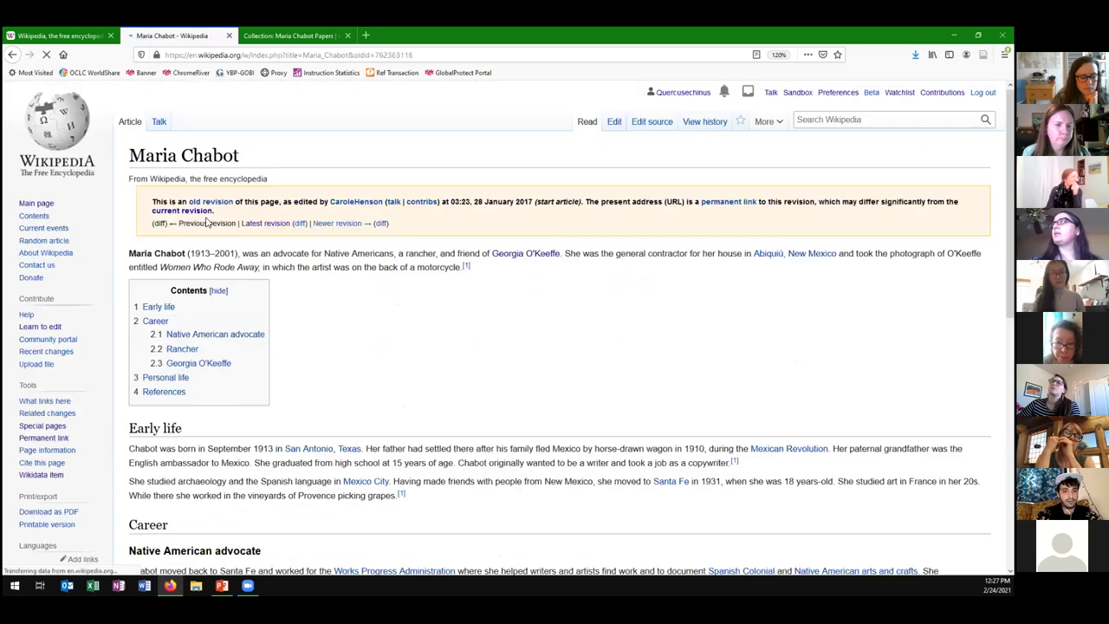
left_click(336, 225)
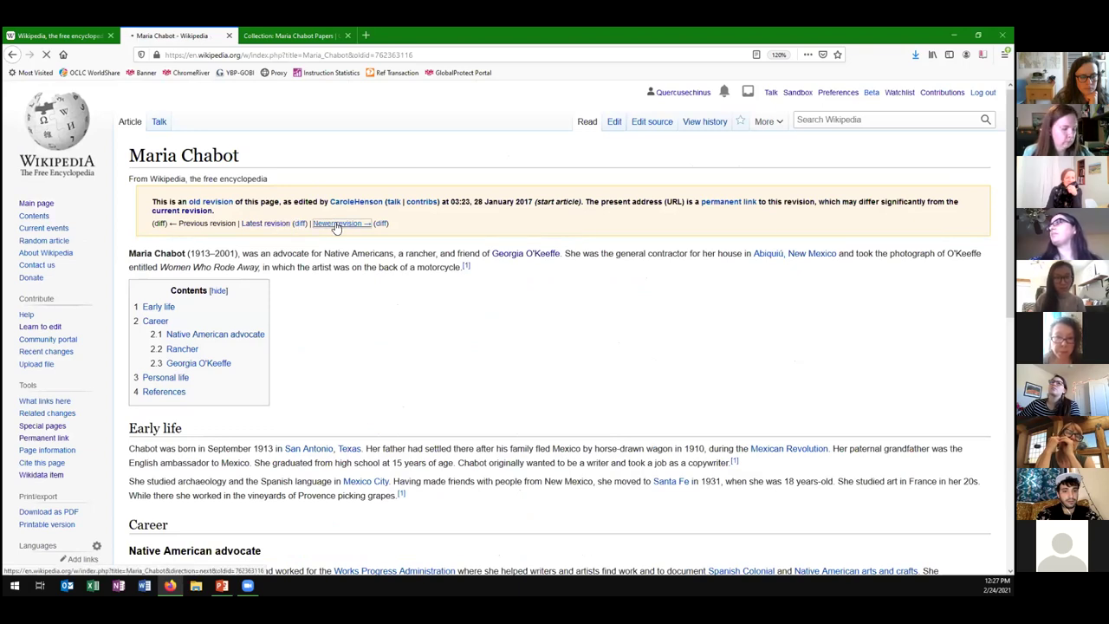
left_click(380, 224)
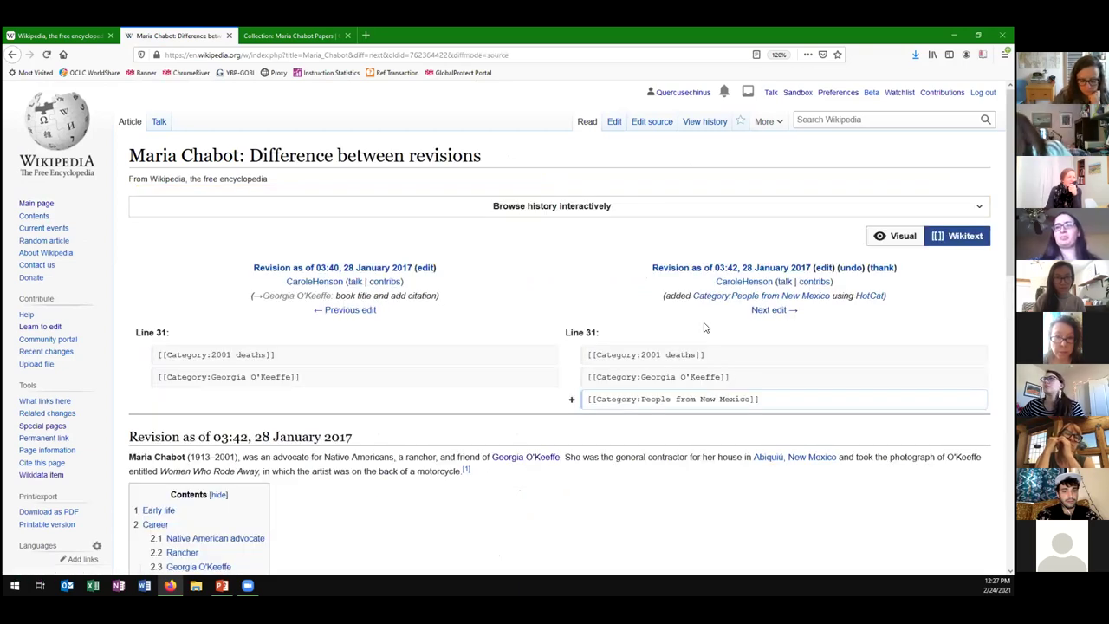
left_click(784, 312)
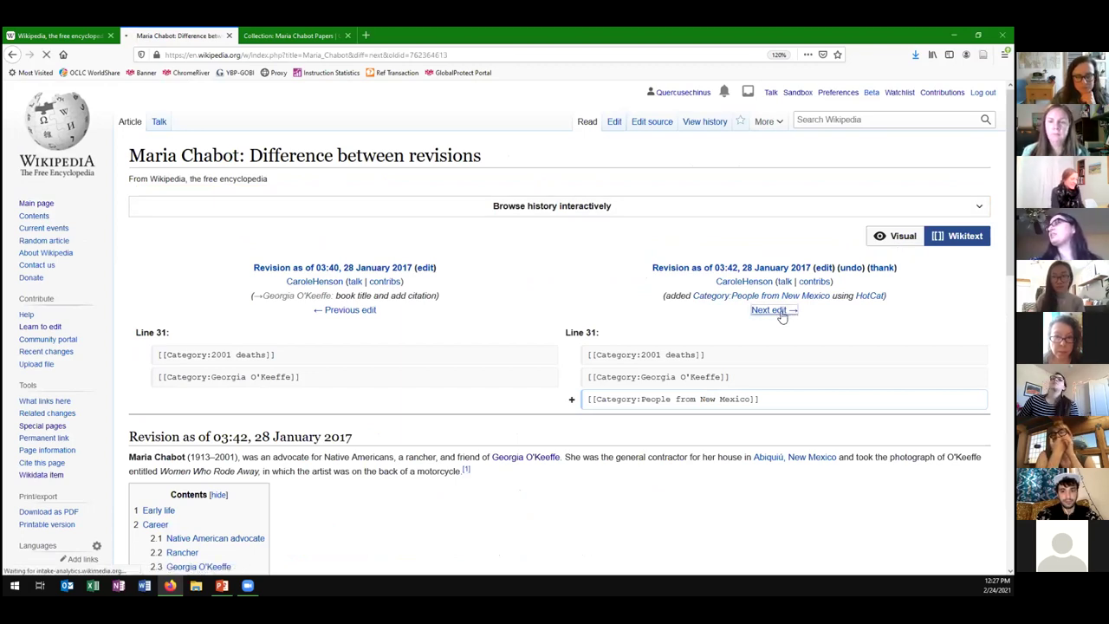
left_click(782, 317)
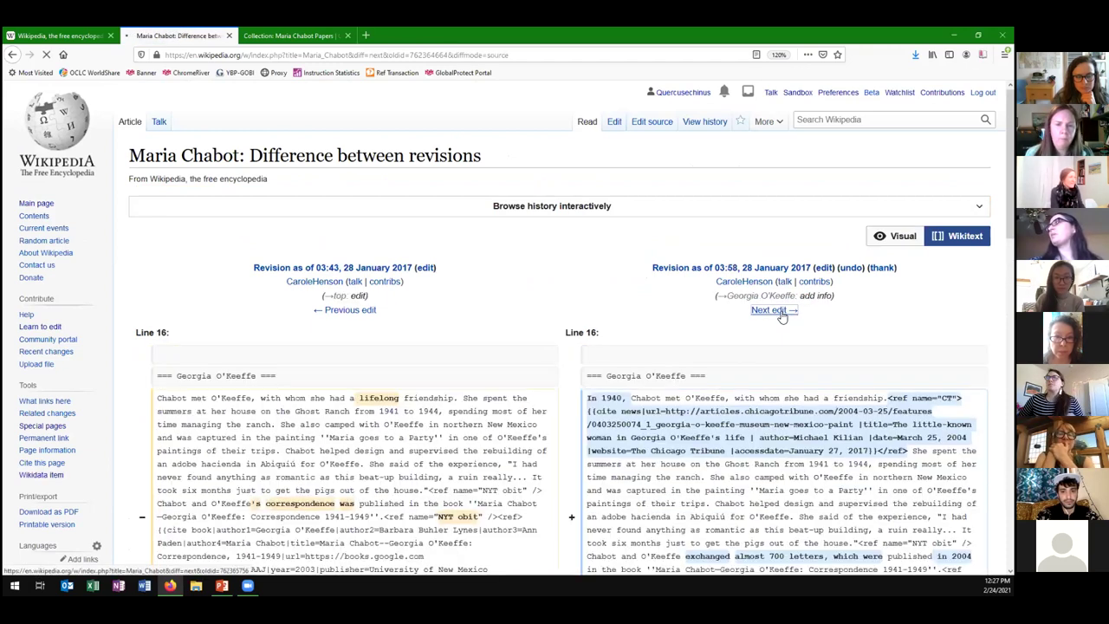
left_click(781, 312)
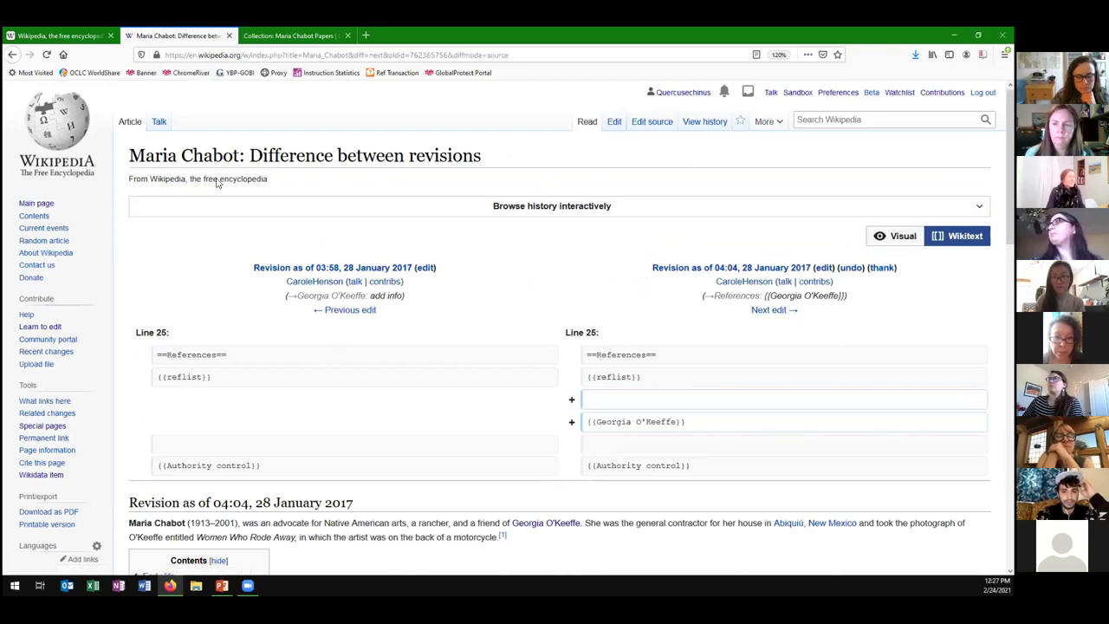
left_click(132, 126)
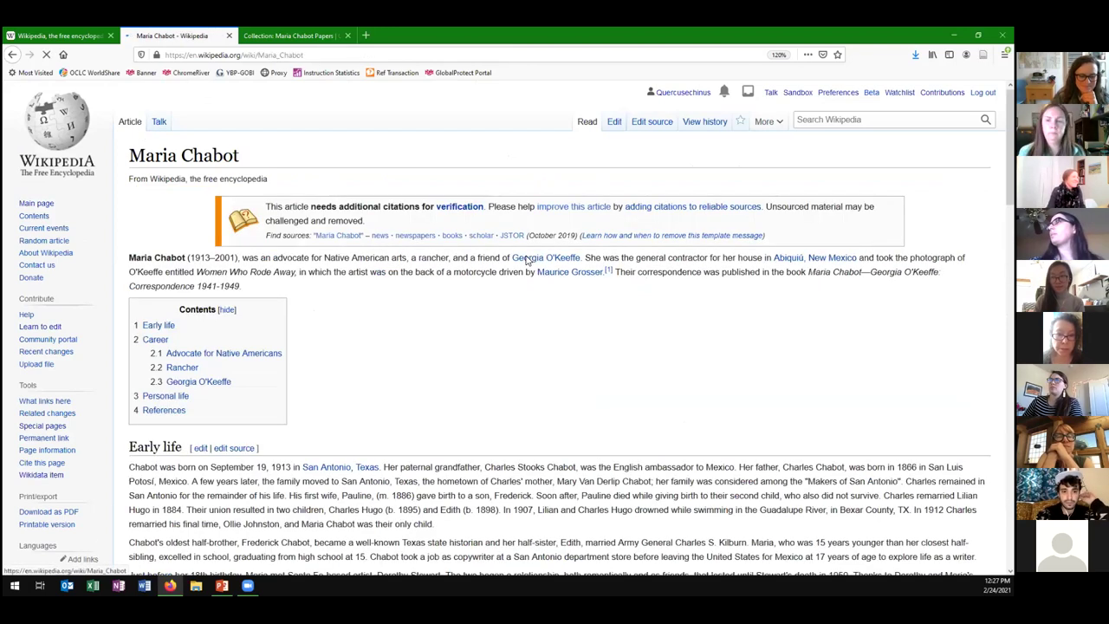
- Open the Maria Chabot article in the wikitext source editor
left_click(638, 132)
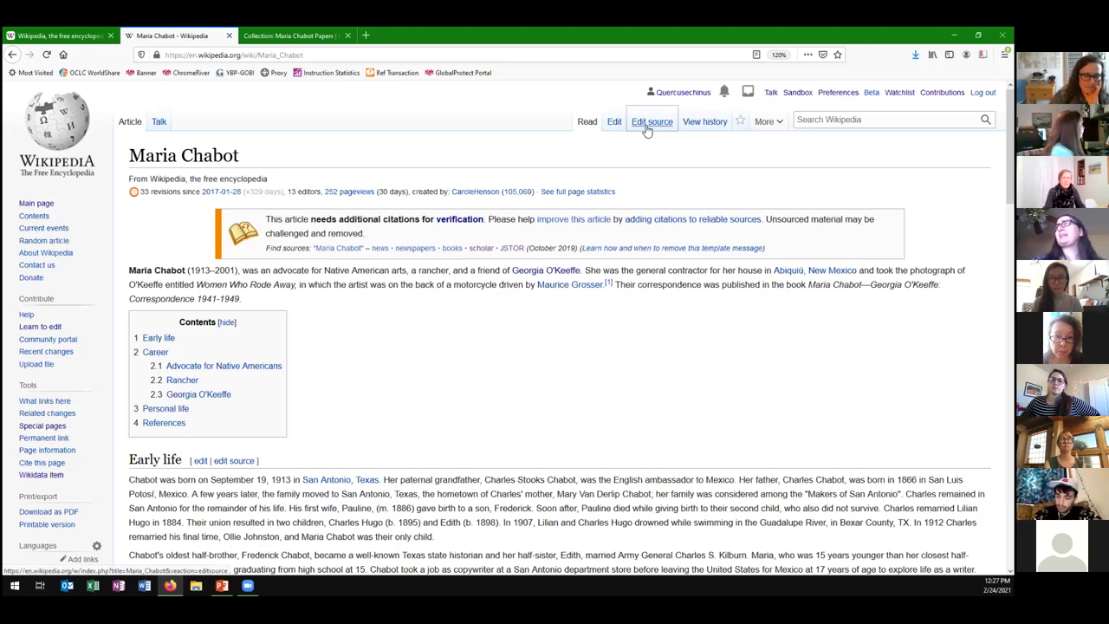
left_click(646, 126)
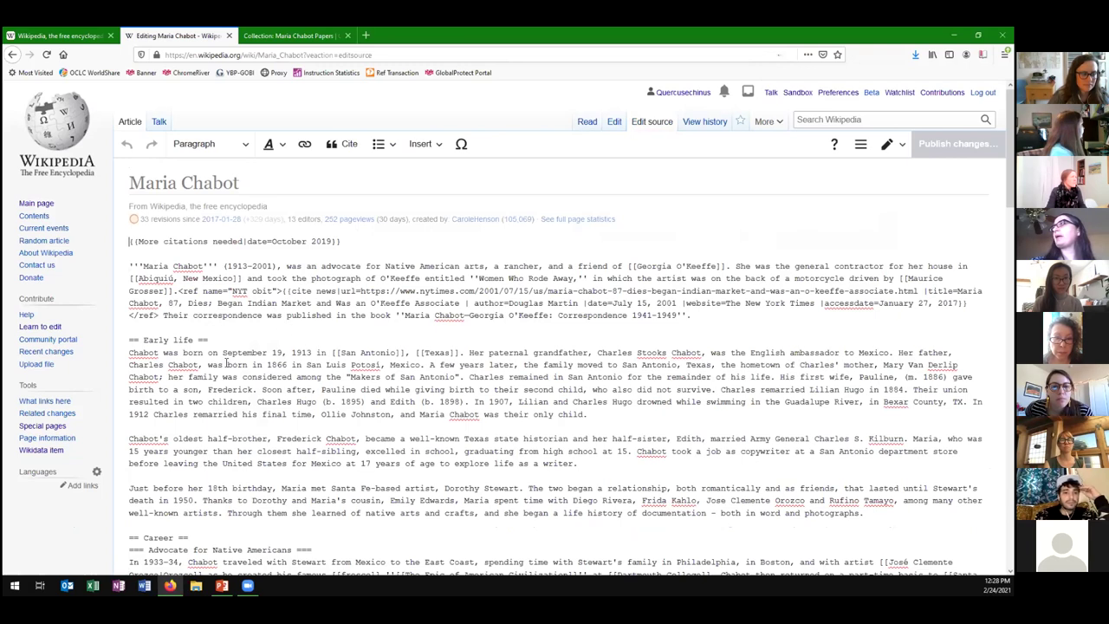
- Zoom the page in two steps and switch the Maria Chabot article to visual editing
key("ctrl+plus")
key("ctrl+plus")
key("ctrl+plus")
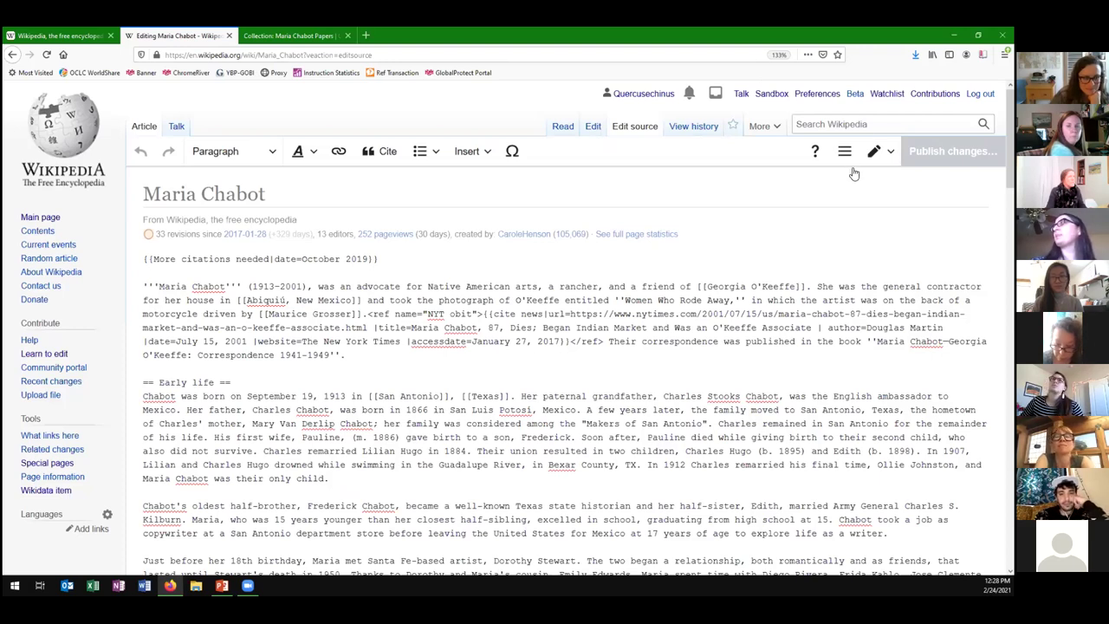
key("ctrl+plus")
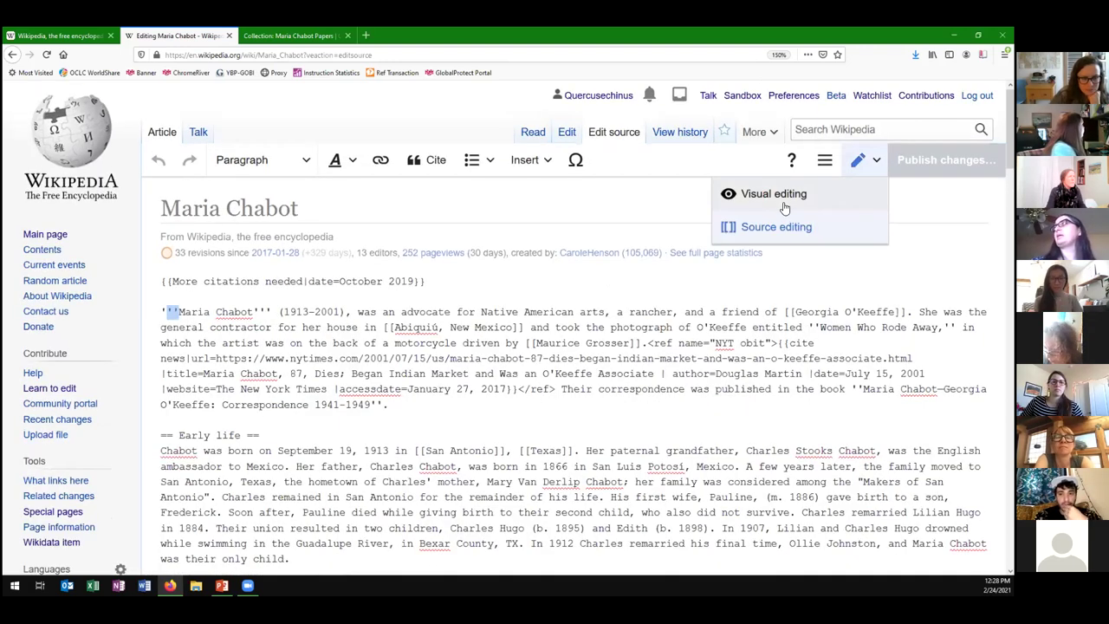
left_click(785, 205)
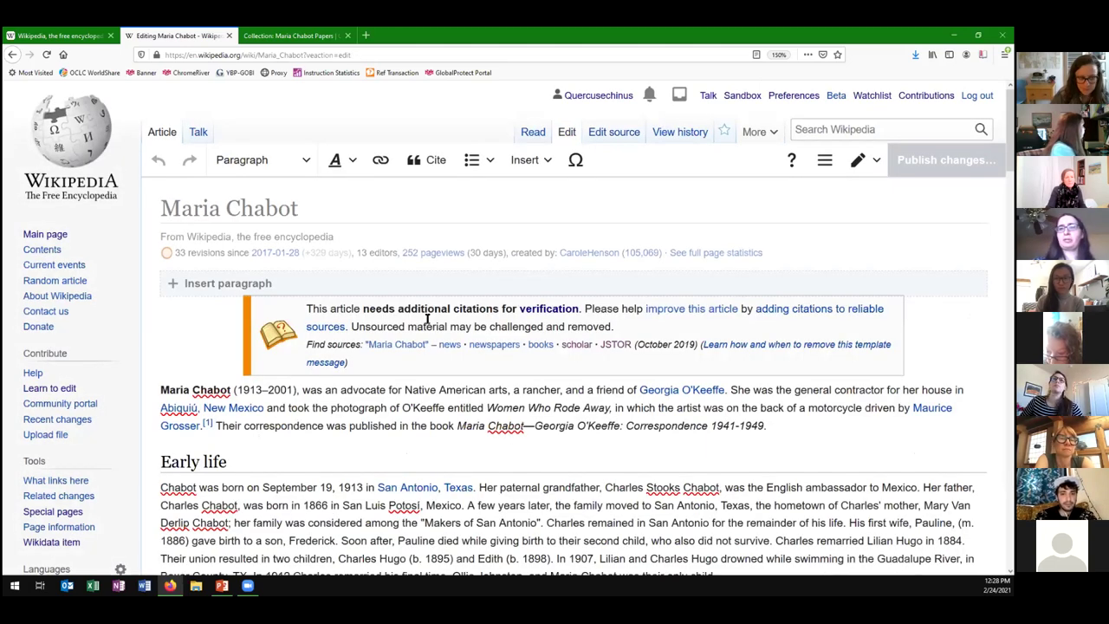
scroll(426, 319, "down", 3)
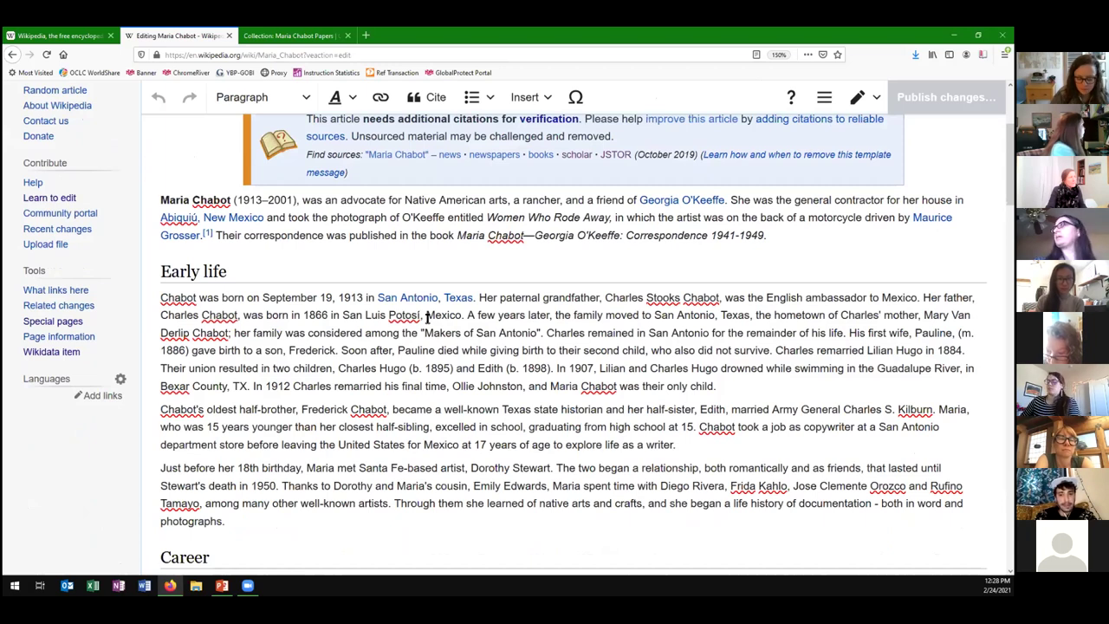
scroll(426, 317, "down", 1)
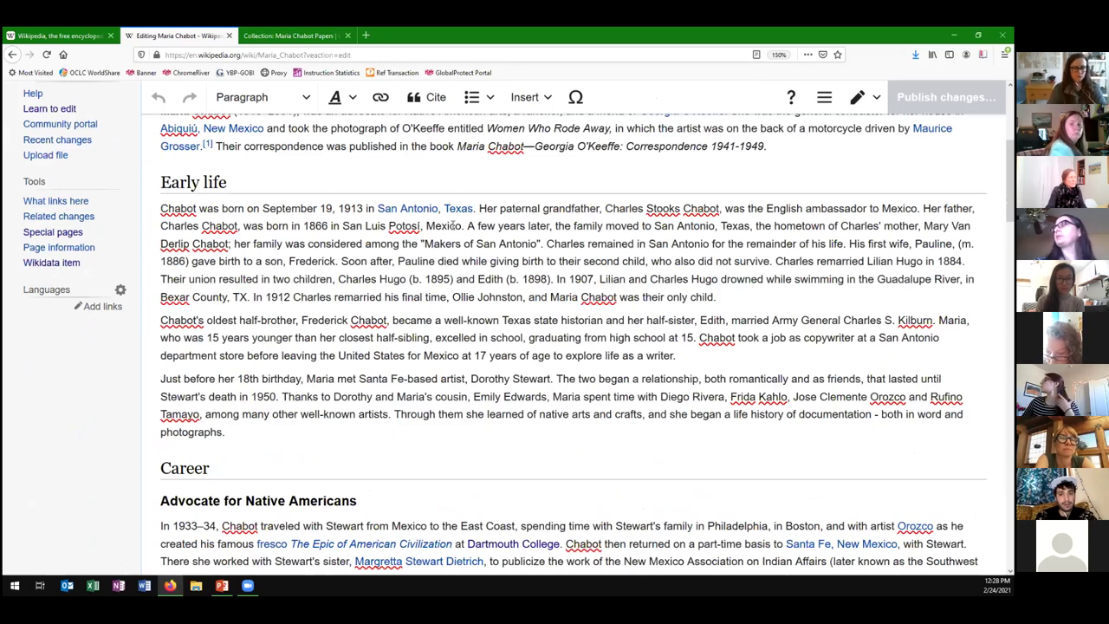
scroll(482, 225, "down", 6)
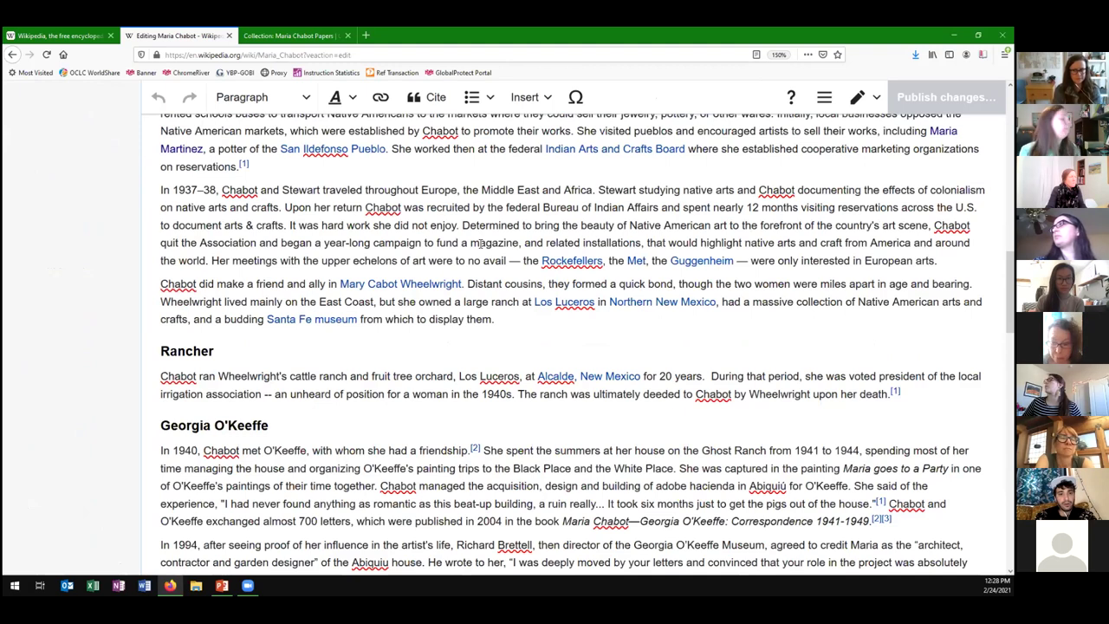
scroll(390, 286, "up", 2)
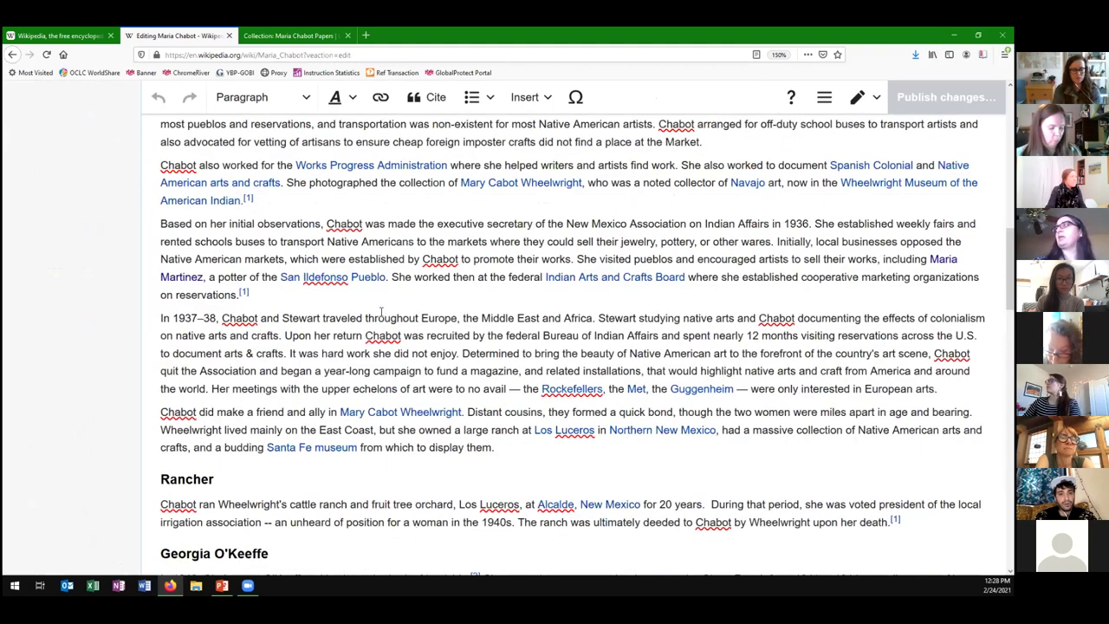
scroll(385, 260, "up", 10)
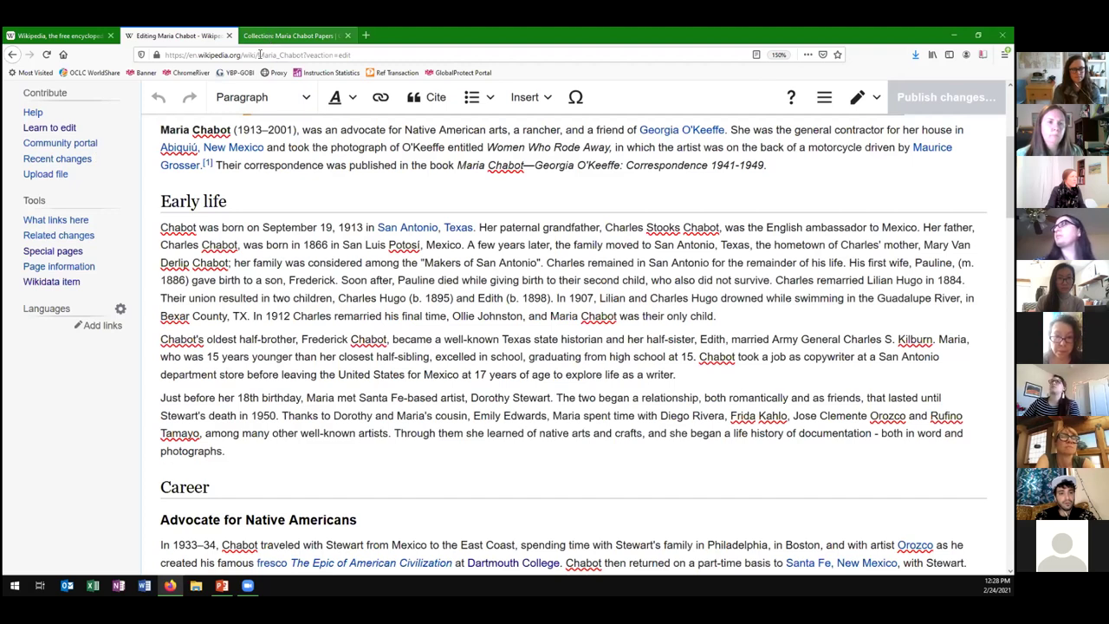
key("ctrl+Tab")
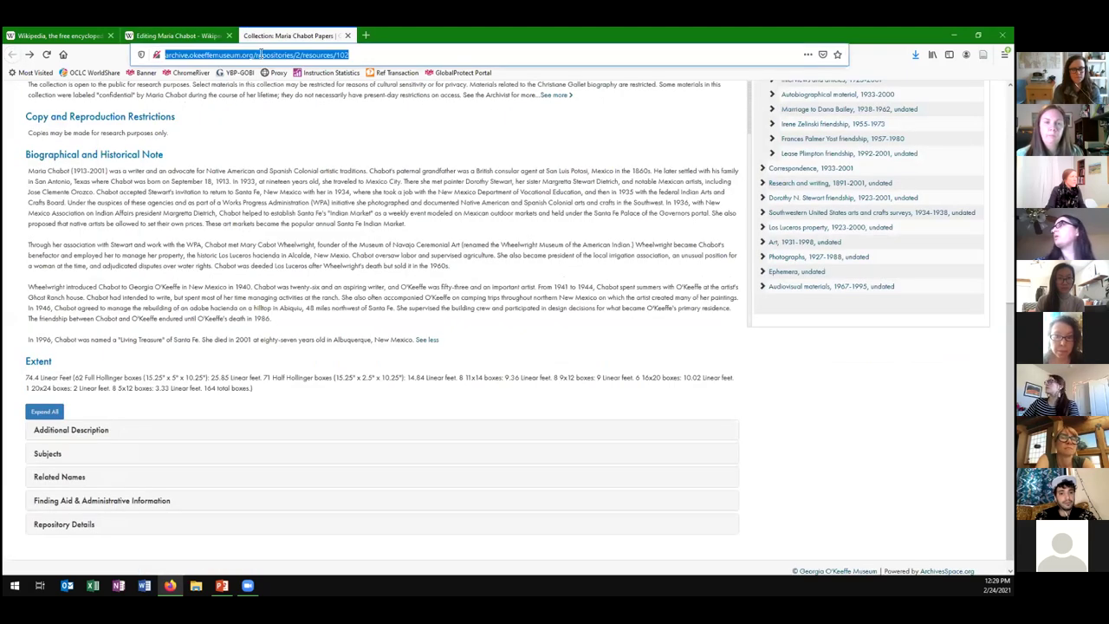
left_click(260, 54)
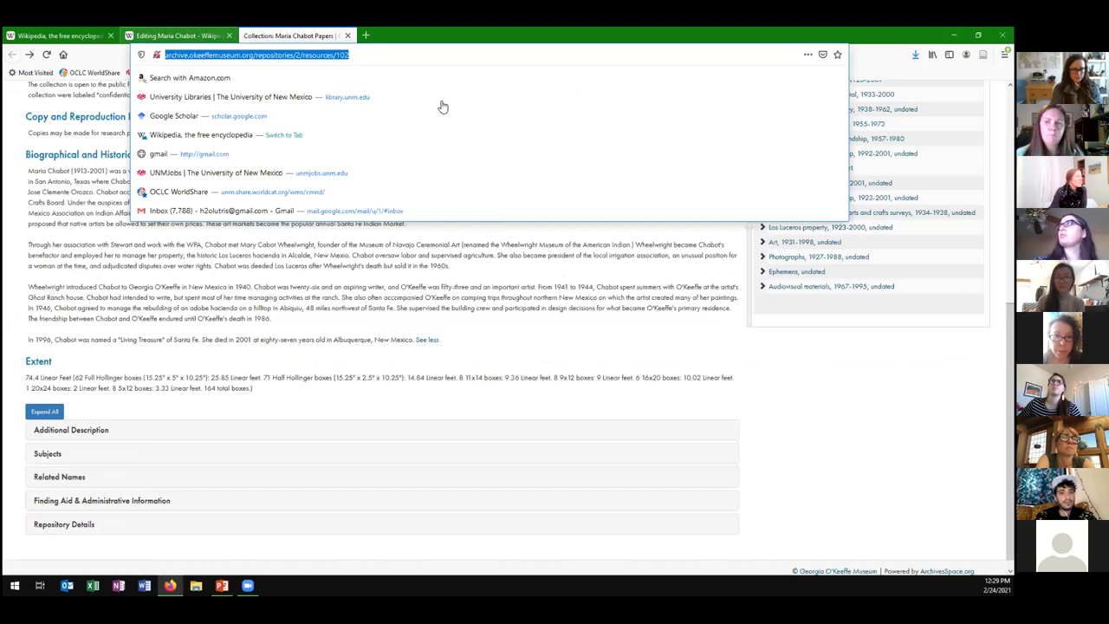
key("ctrl+shift+Tab")
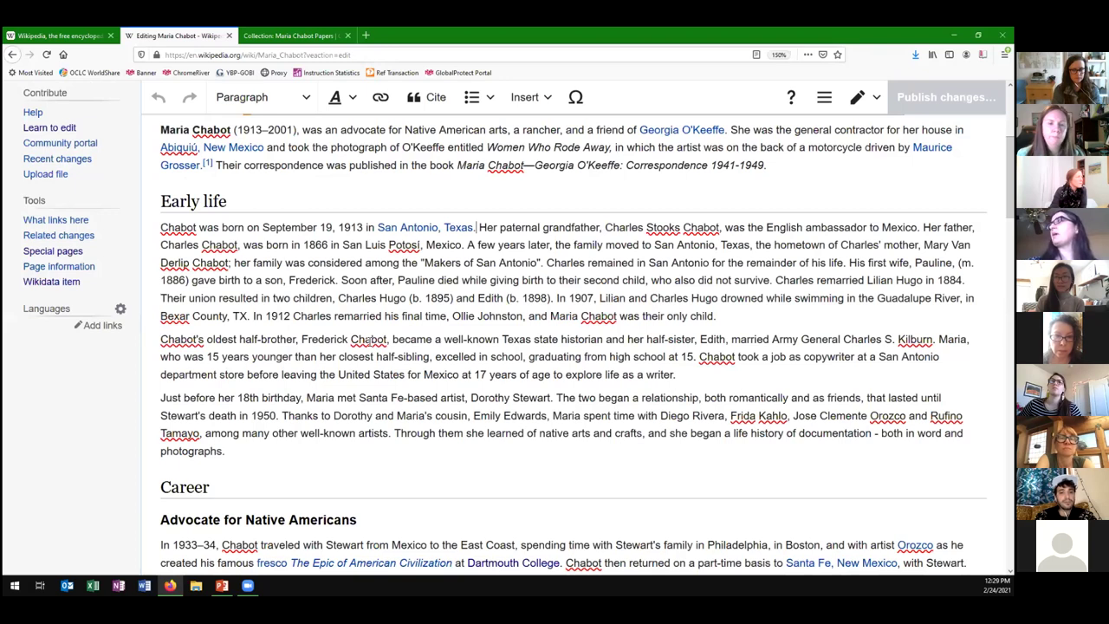
- Insert a citation after 'Texas.' generated from the pasted Maria Chabot Papers collection URL
key("ctrl+shift+k")
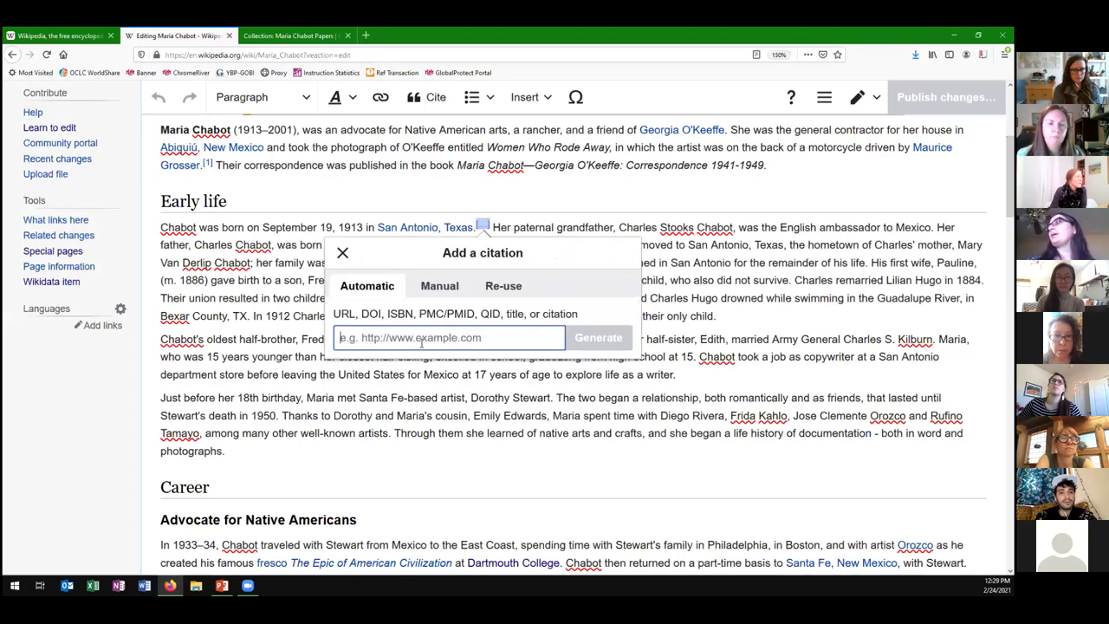
key("ctrl+v")
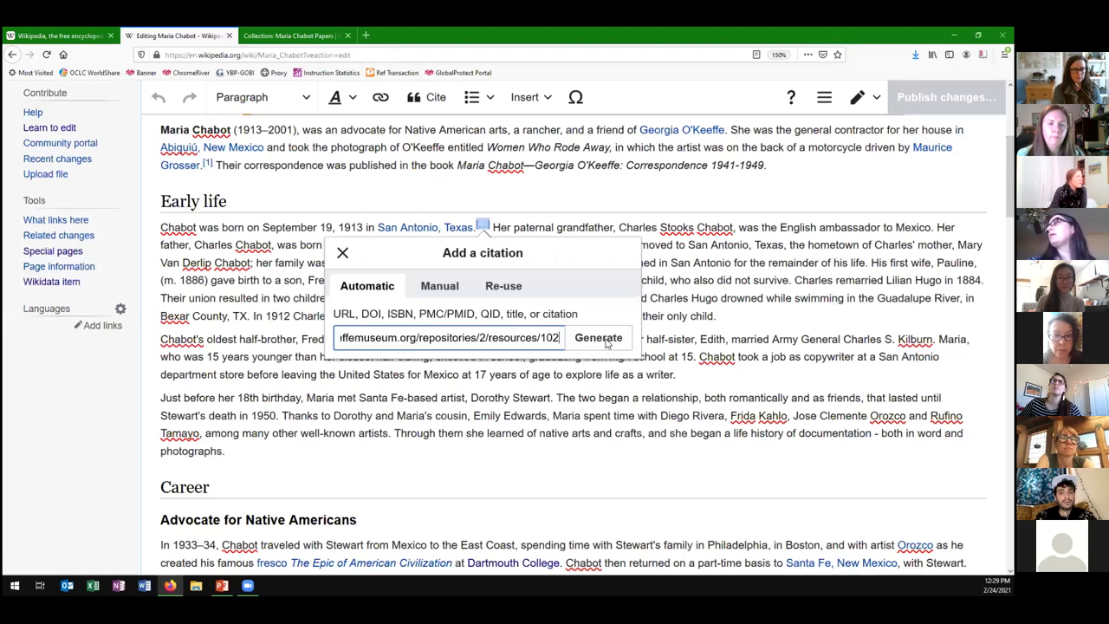
left_click(605, 339)
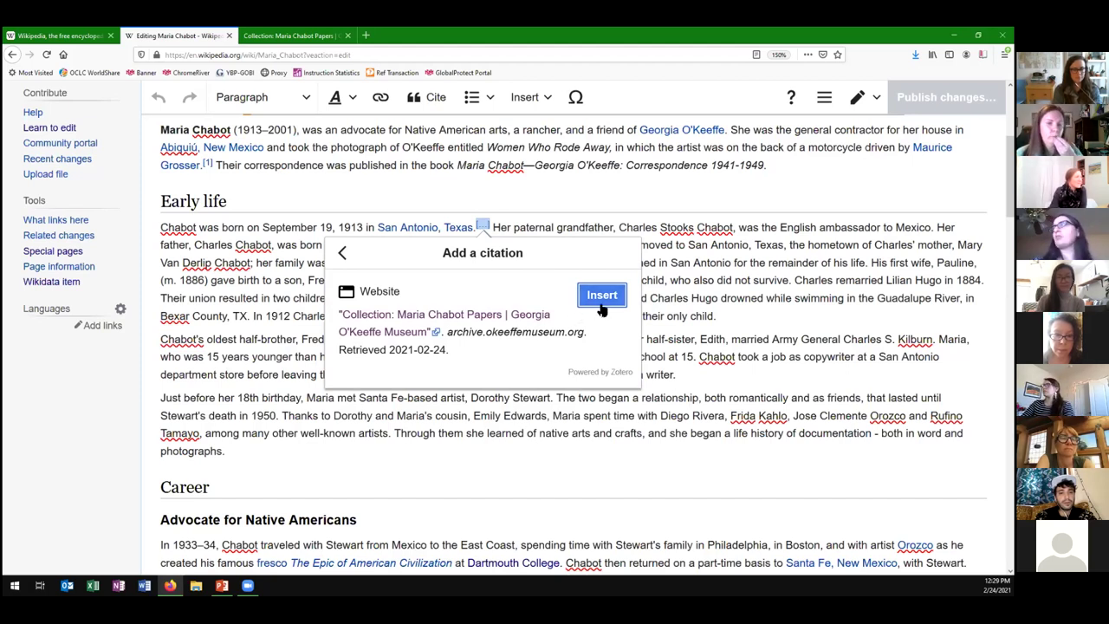
left_click(590, 308)
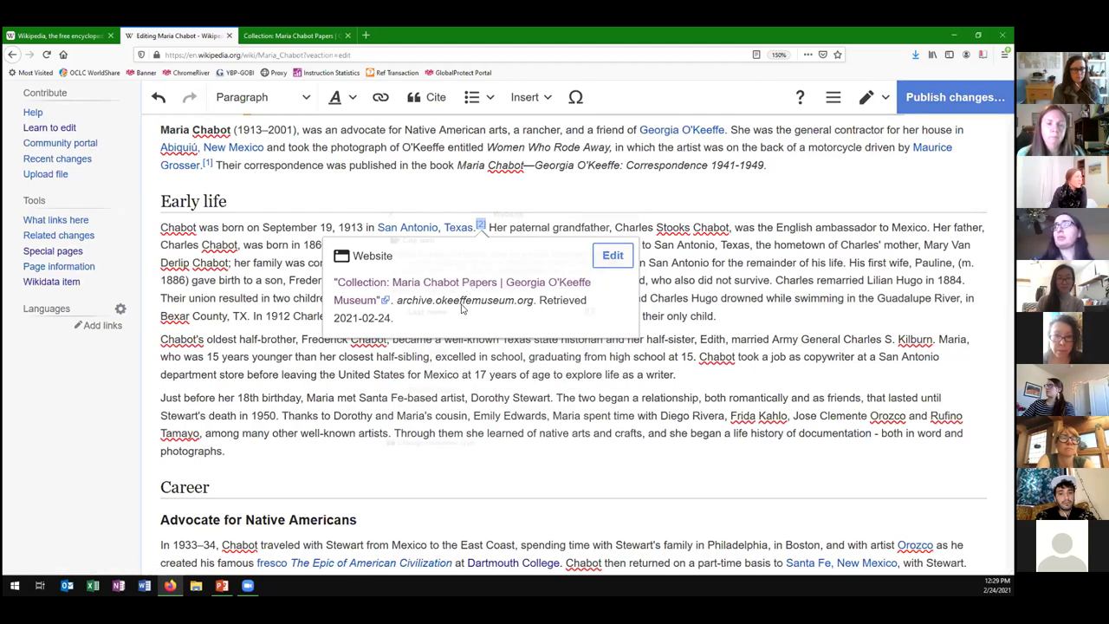
- Review the new reference [2] details, then close them without changes
left_click(412, 318)
scroll(413, 329, "down", 3)
scroll(413, 328, "down", 2)
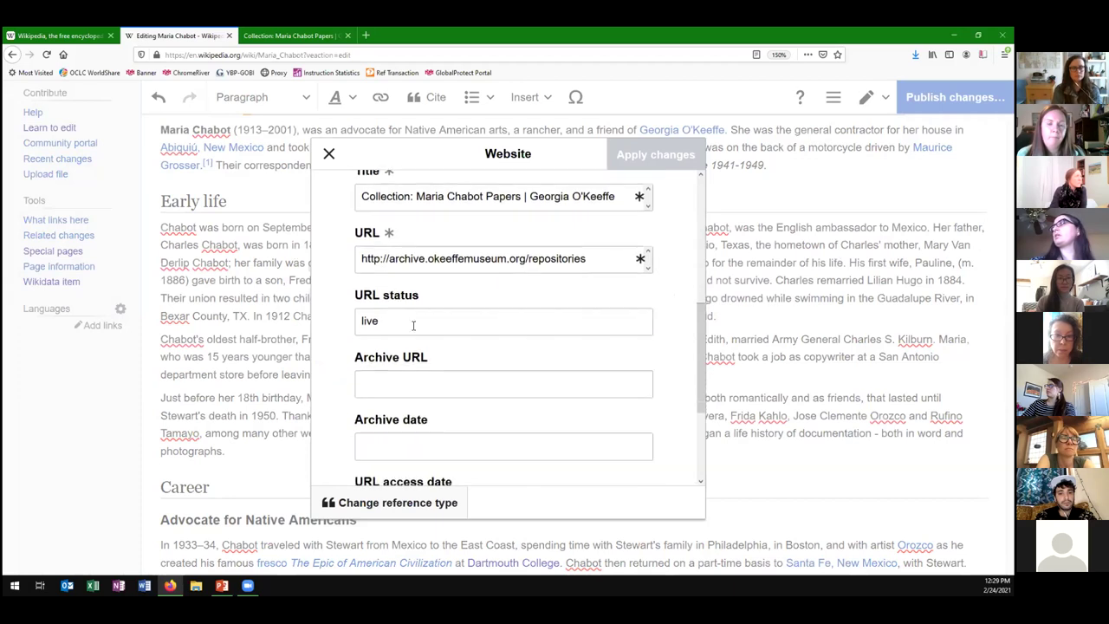
scroll(414, 325, "down", 4)
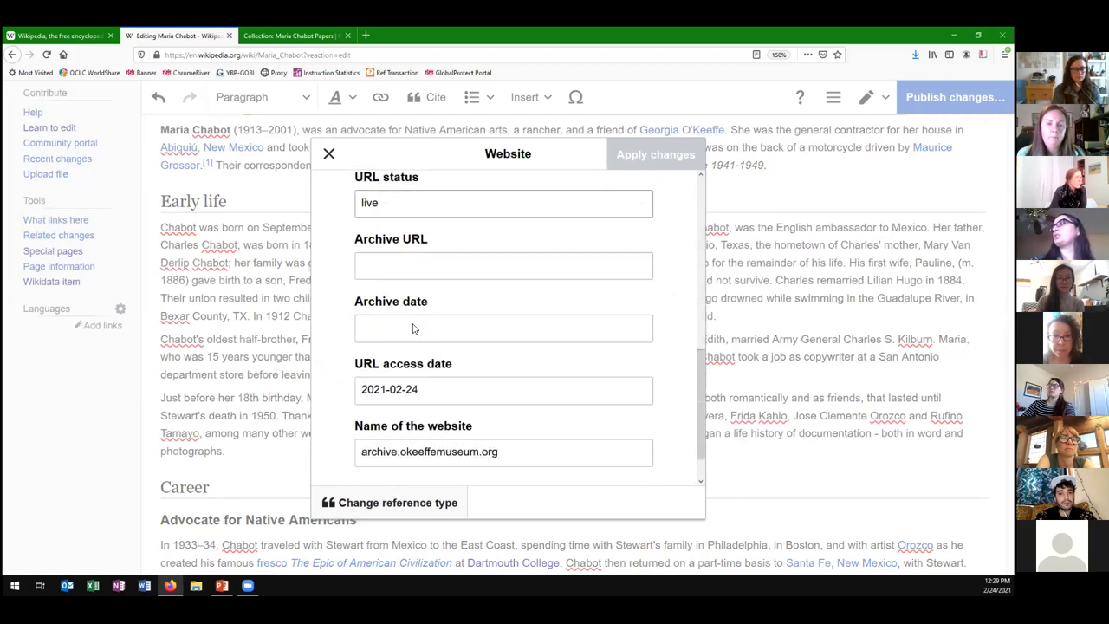
scroll(413, 326, "up", 3)
scroll(381, 260, "down", 3)
scroll(344, 202, "up", 4)
scroll(338, 186, "up", 6)
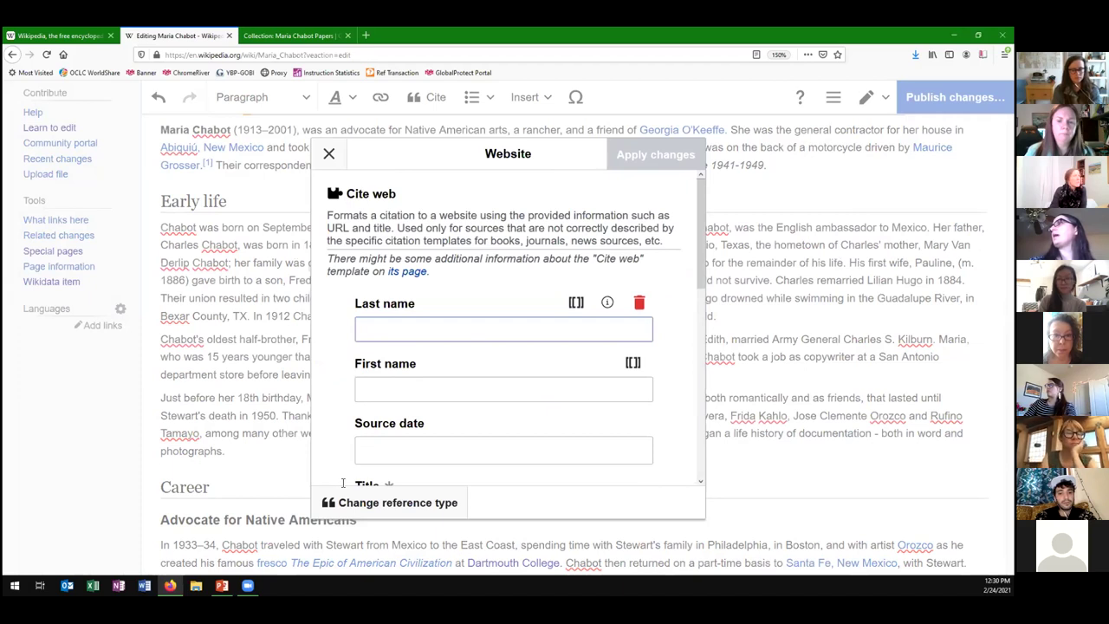
key("Escape")
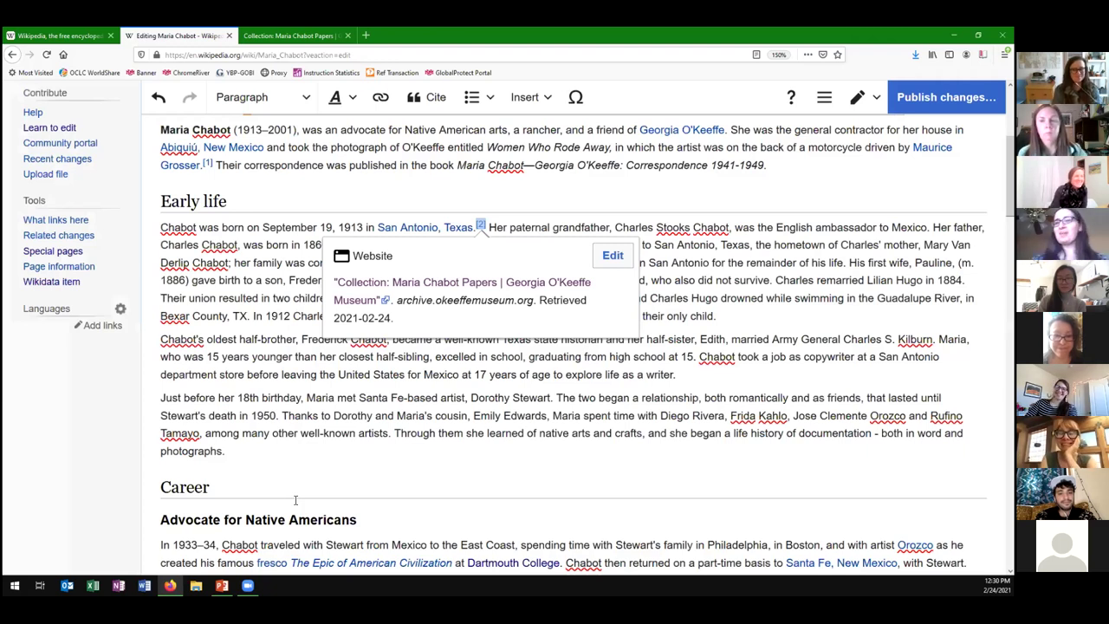
key("Up")
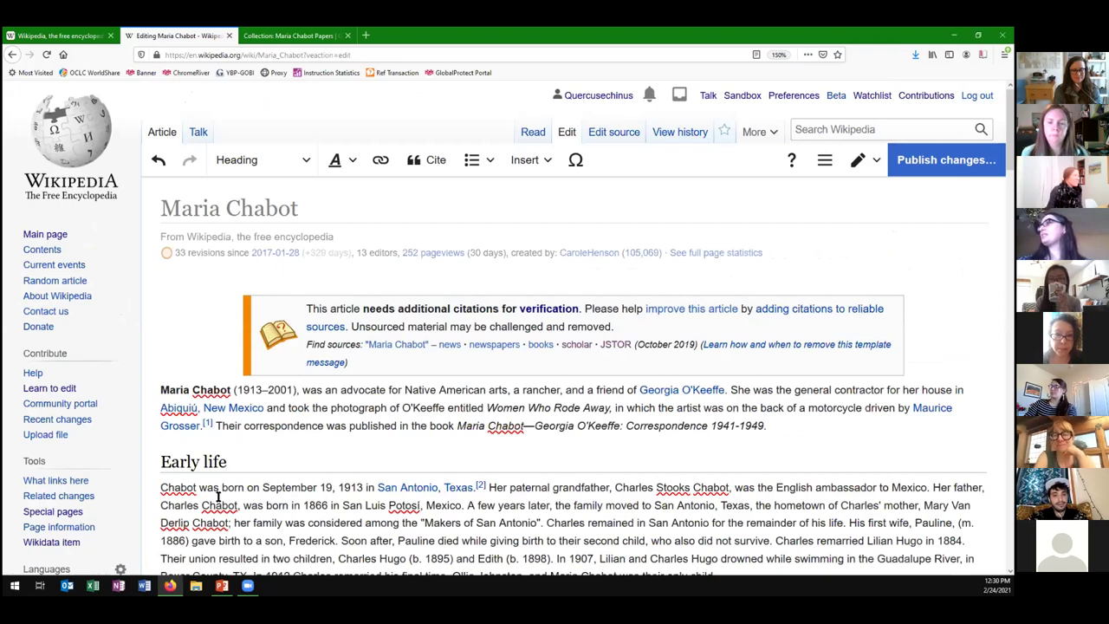
- Make the word 'Chabot' opening the Early life paragraph bold
left_click_drag(197, 487, 161, 487)
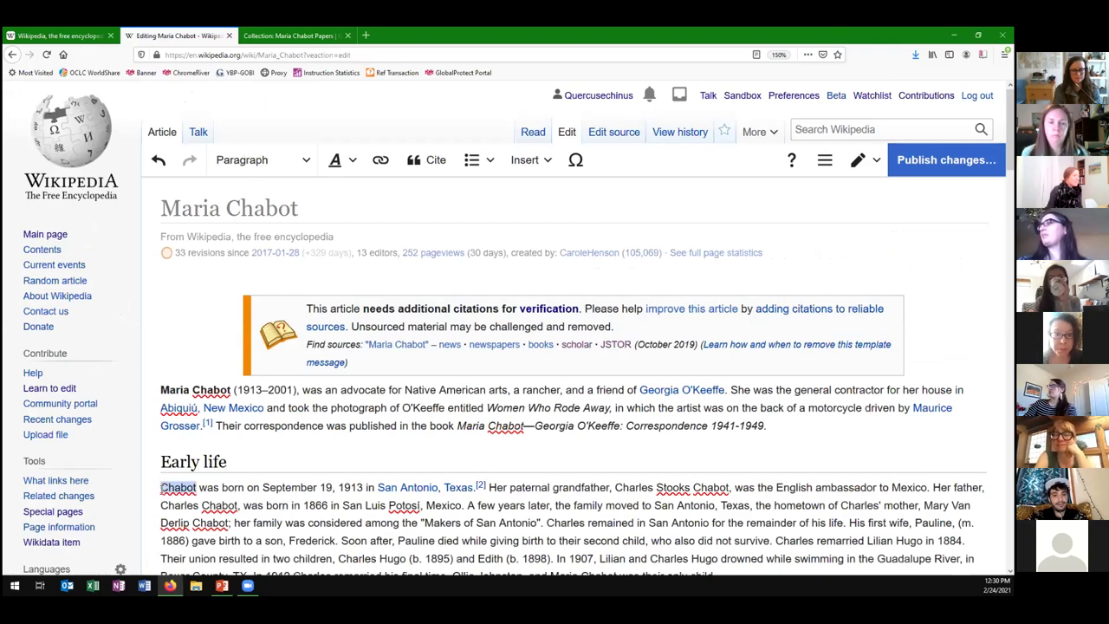
left_click(352, 167)
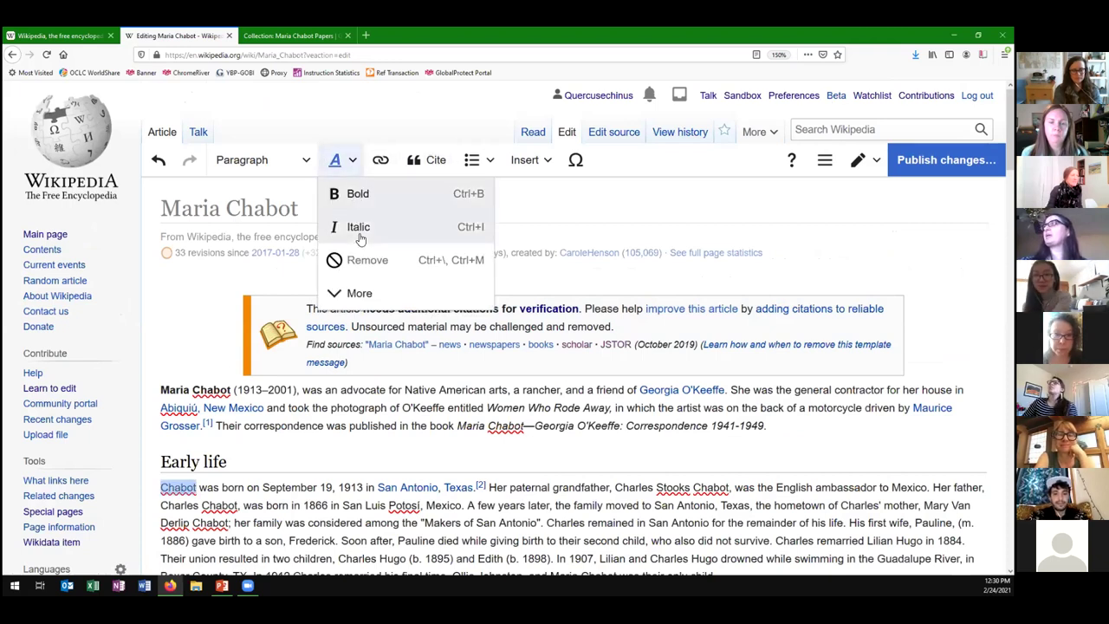
left_click(358, 194)
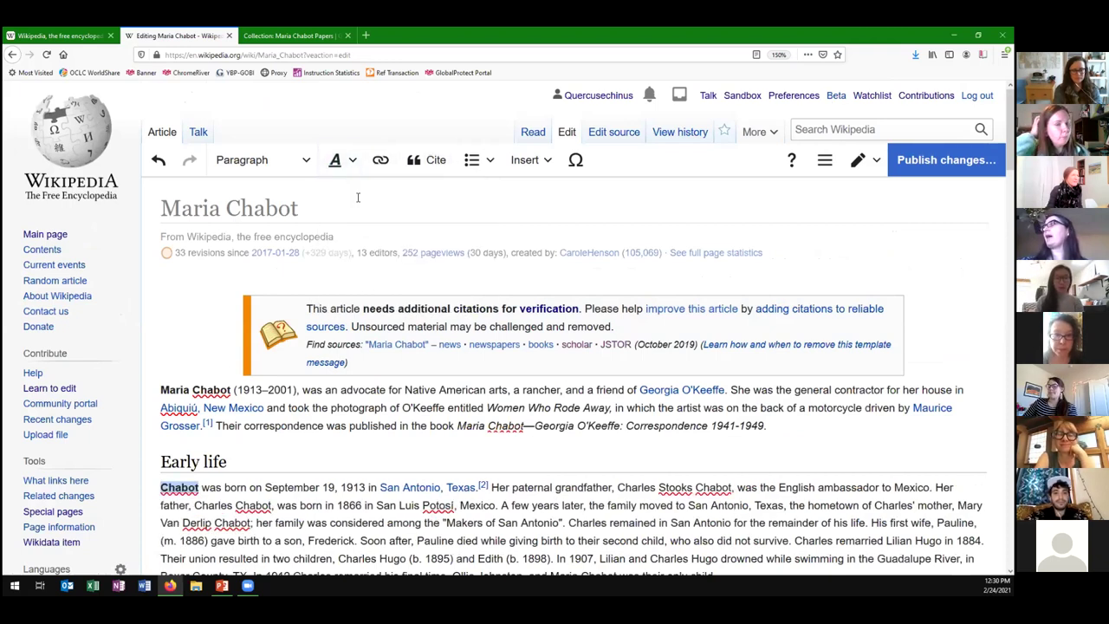
- Check the paragraph style options without changing them, then select the word 'Mexico'
left_click(305, 164)
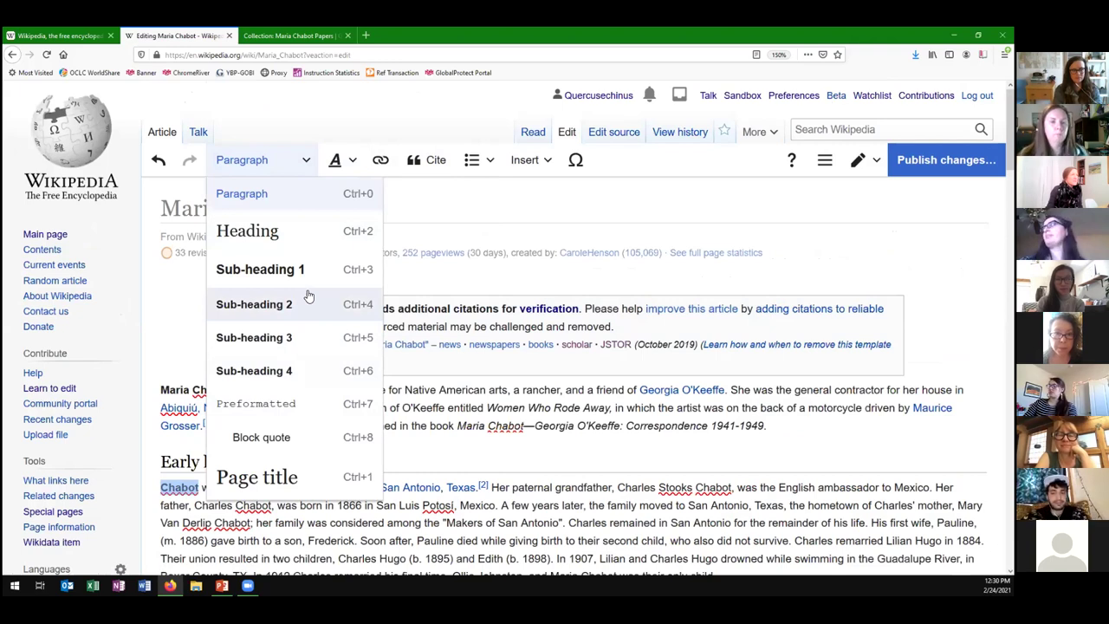
left_click(306, 164)
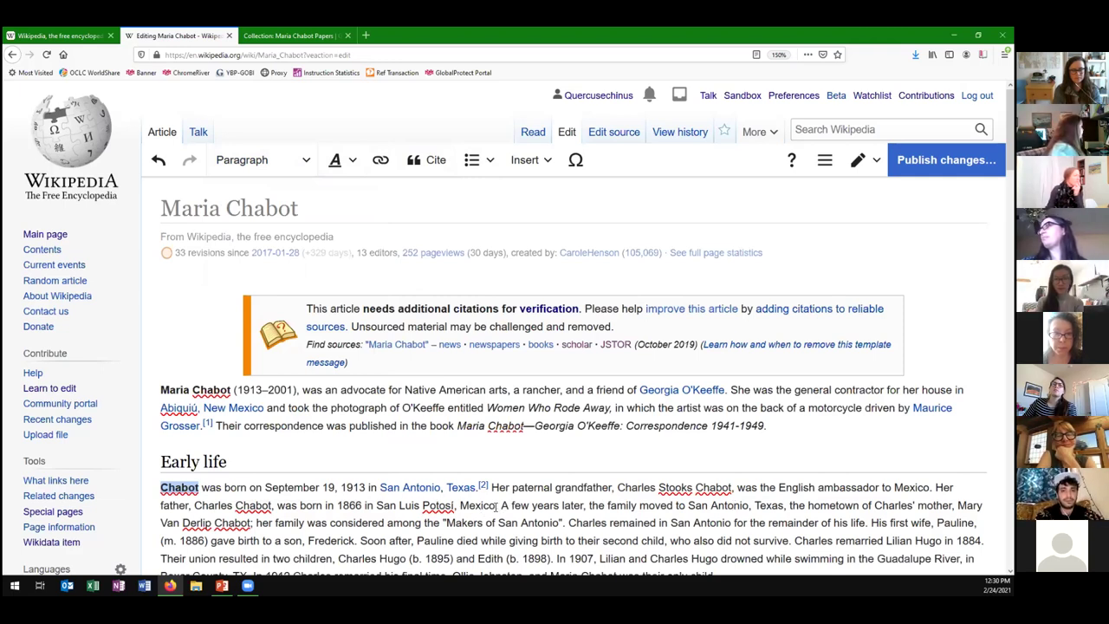
left_click_drag(495, 505, 460, 505)
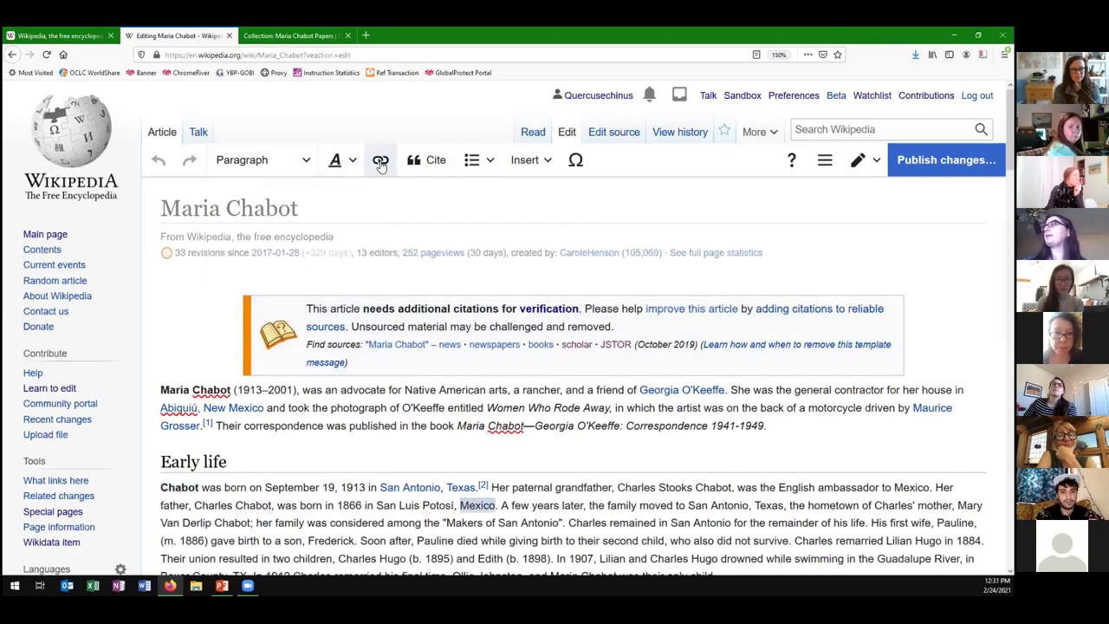
- Link the selected word 'Mexico' to the Mexico article
left_click(386, 162)
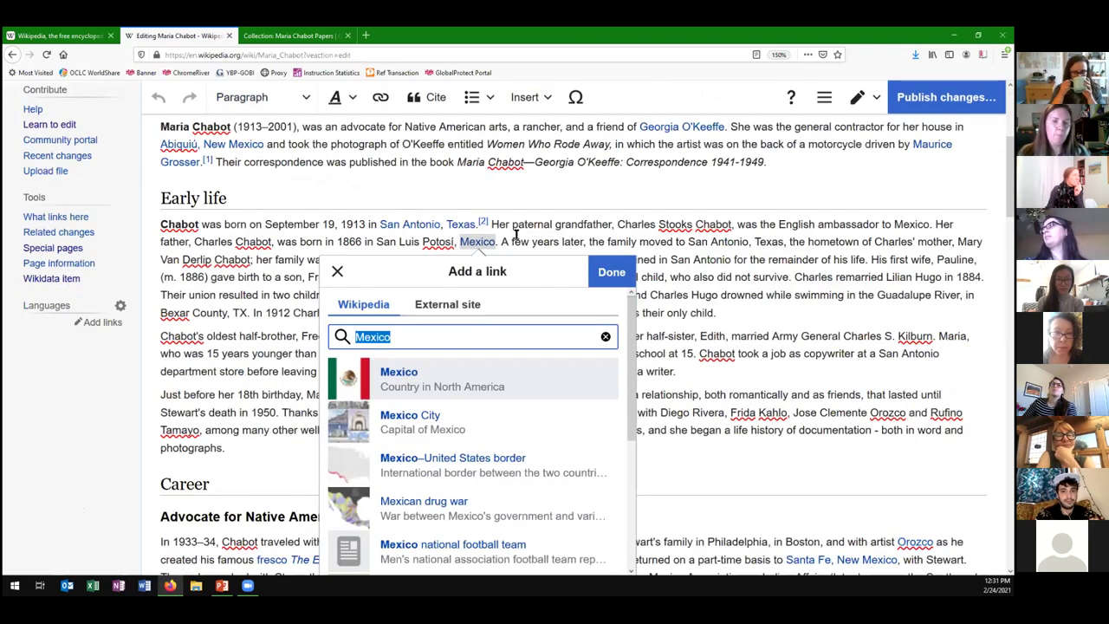
key("Return")
key("Right")
key("Right")
key("Right")
key("Right")
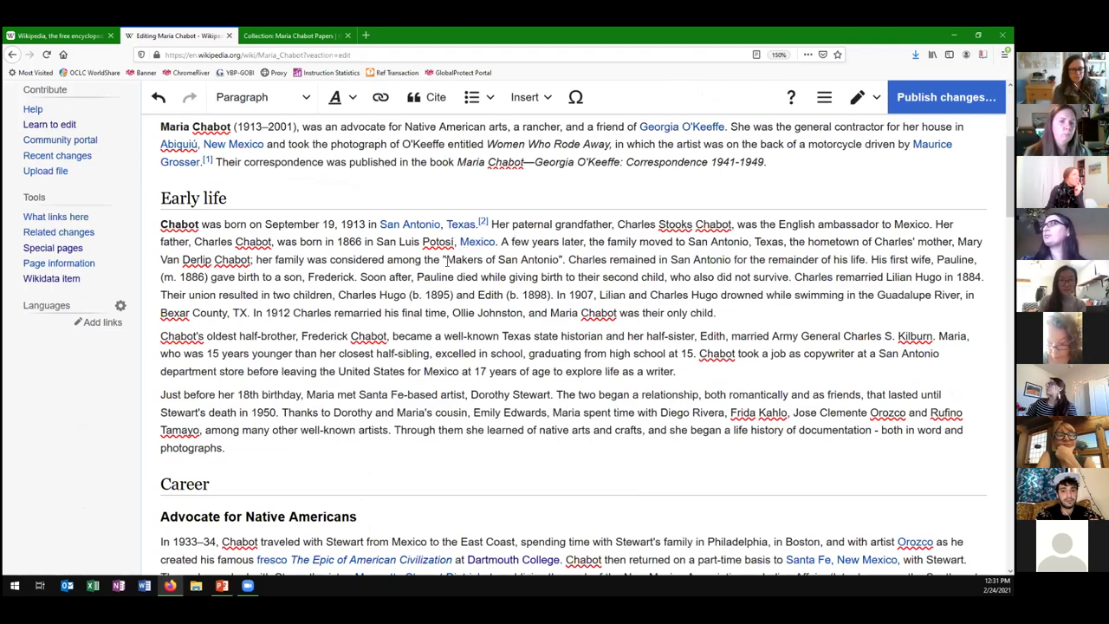
- Look through the list and Insert menus without adding anything
left_click(490, 97)
left_click(537, 99)
left_click(546, 99)
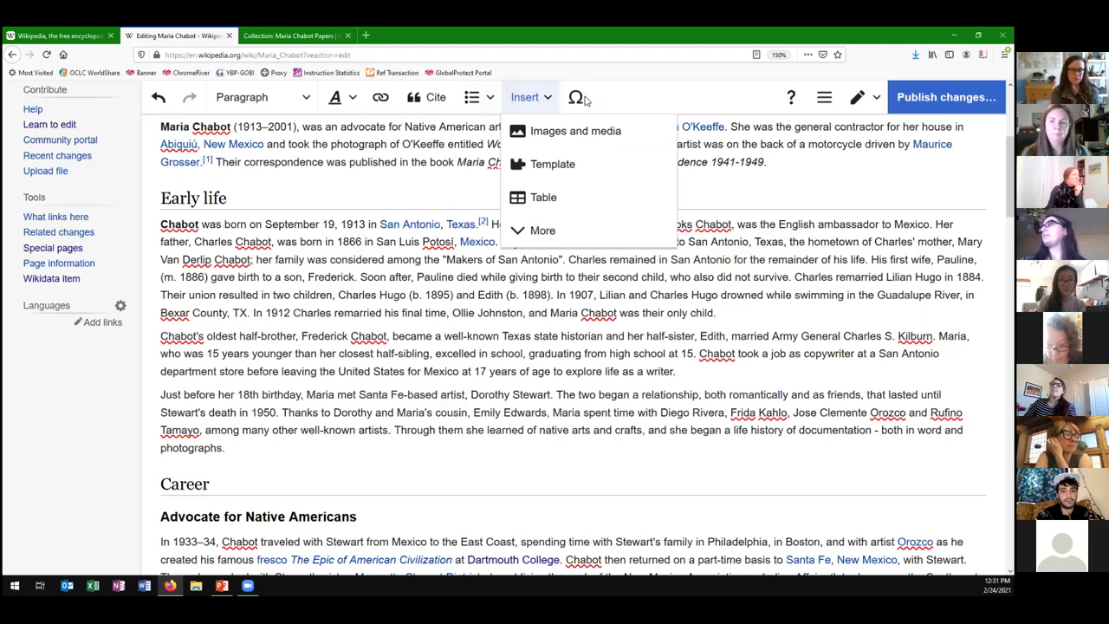
left_click(616, 98)
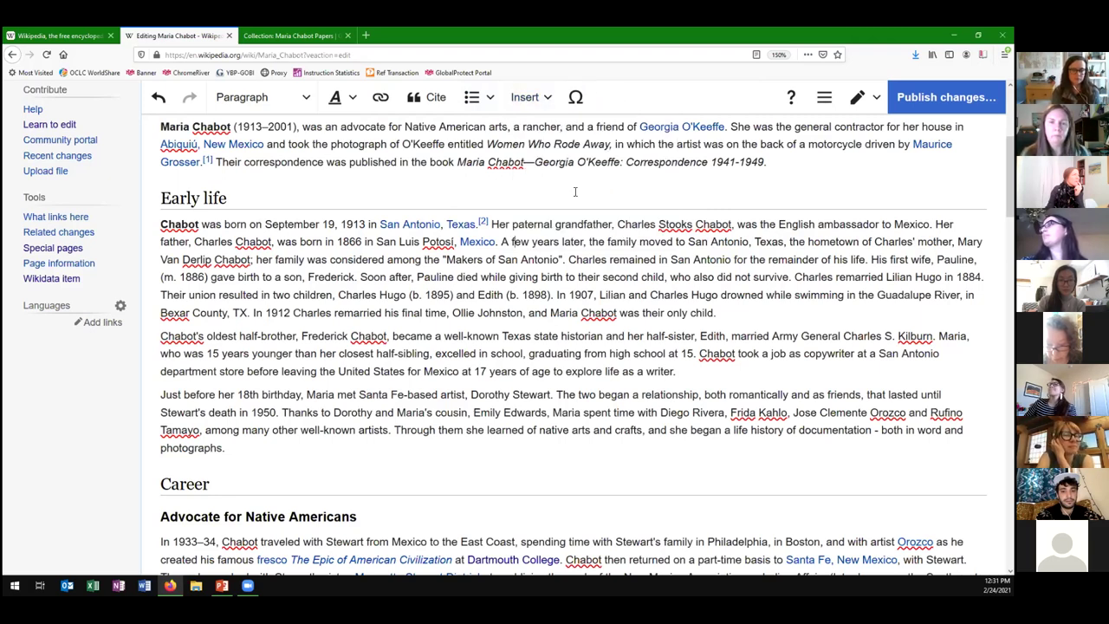
- Open the Ω special characters palette, then bring up the Publish changes form
left_click(575, 97)
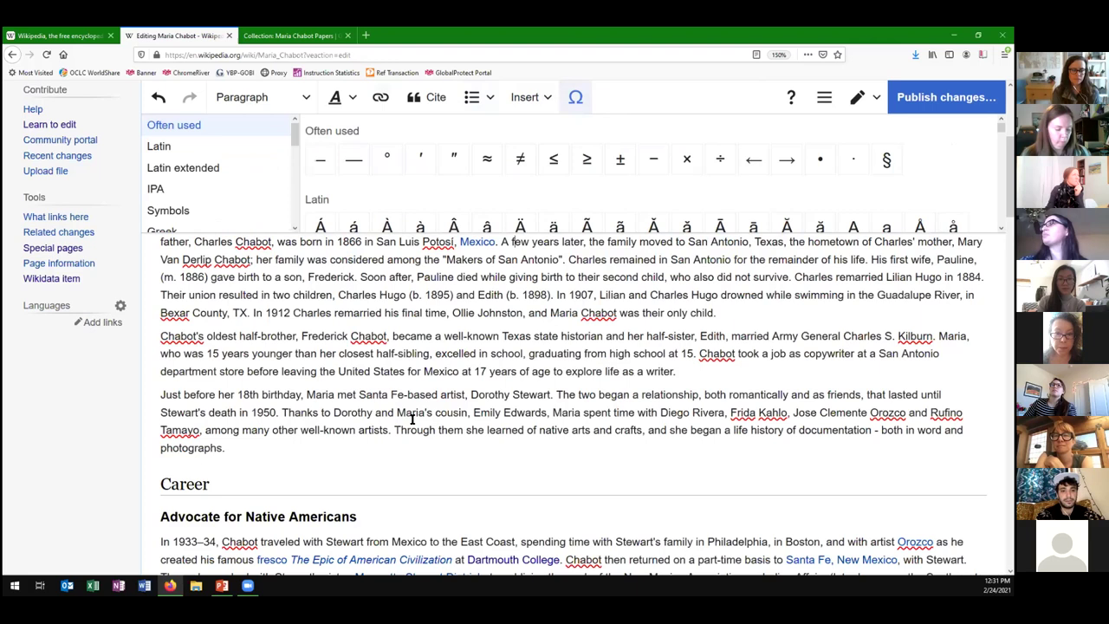
scroll(841, 173, "up", 2)
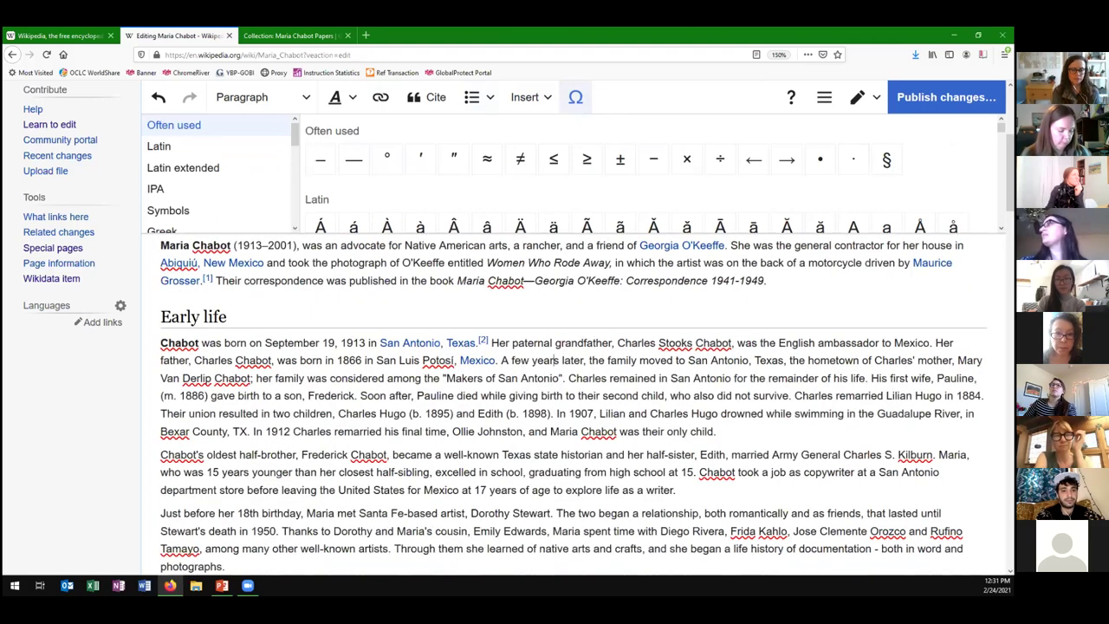
left_click(555, 359)
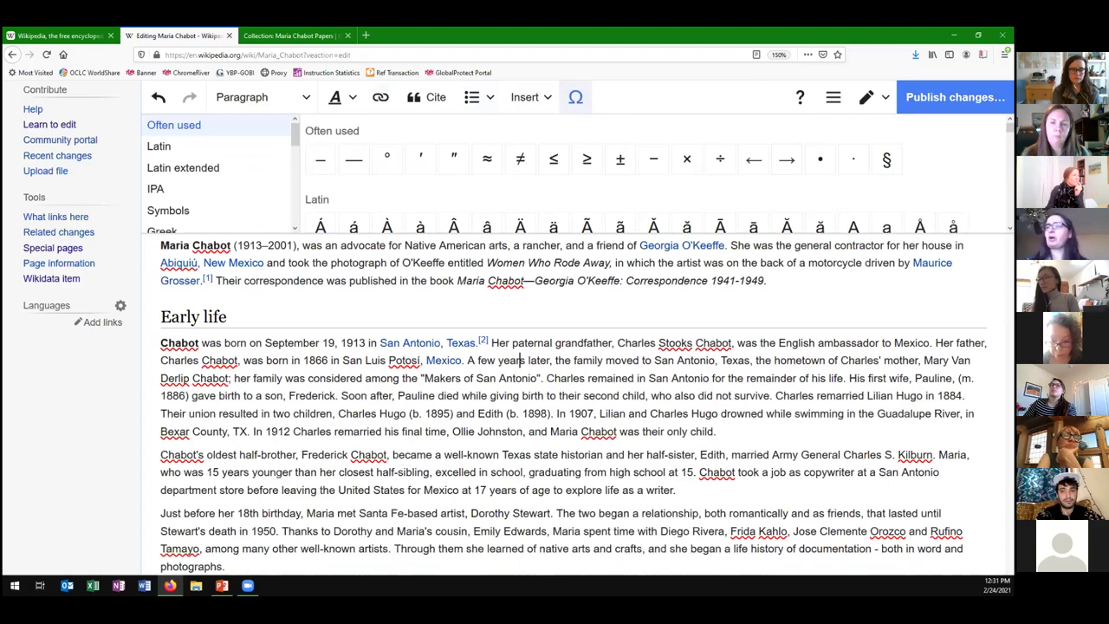
left_click(953, 97)
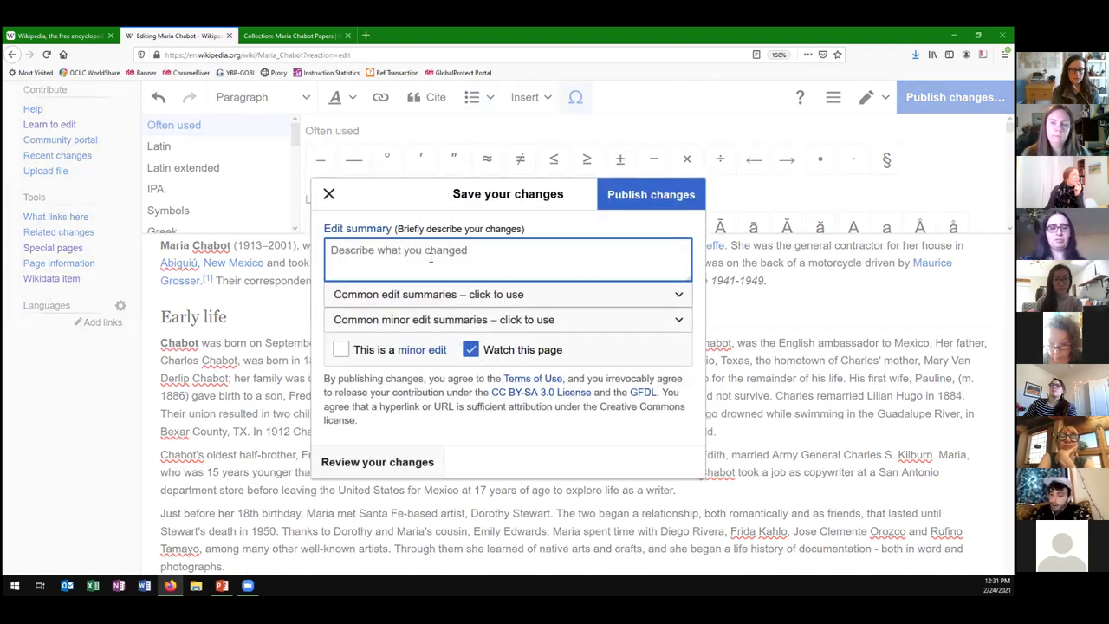
- Enter the edit summary 'added citation and made format changes', correcting typos along the way
type("ad")
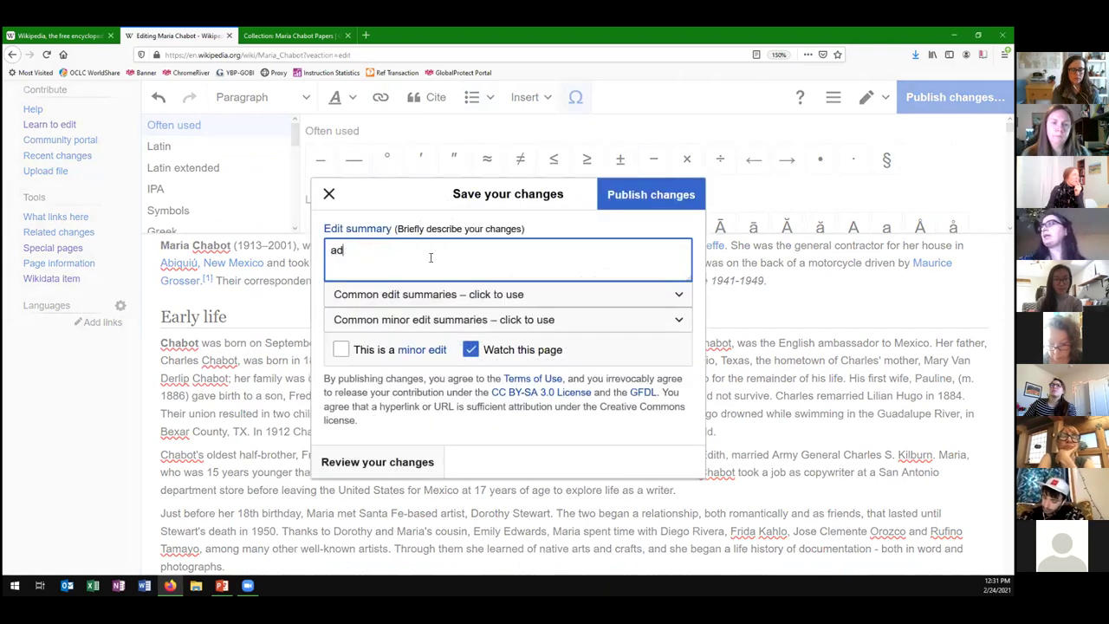
type("d")
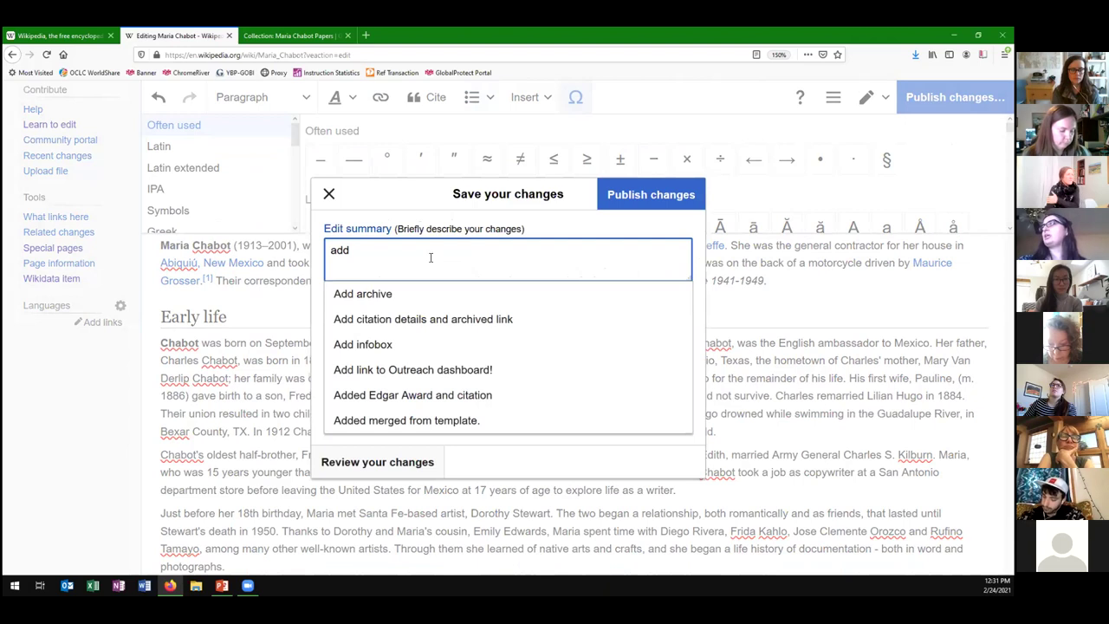
type("ed citation and made formating char")
key("BackSpace")
key("BackSpace")
key("BackSpace")
key("BackSpace")
key("BackSpace")
key("BackSpace")
key("BackSpace")
key("BackSpace")
key("BackSpace")
type("tting")
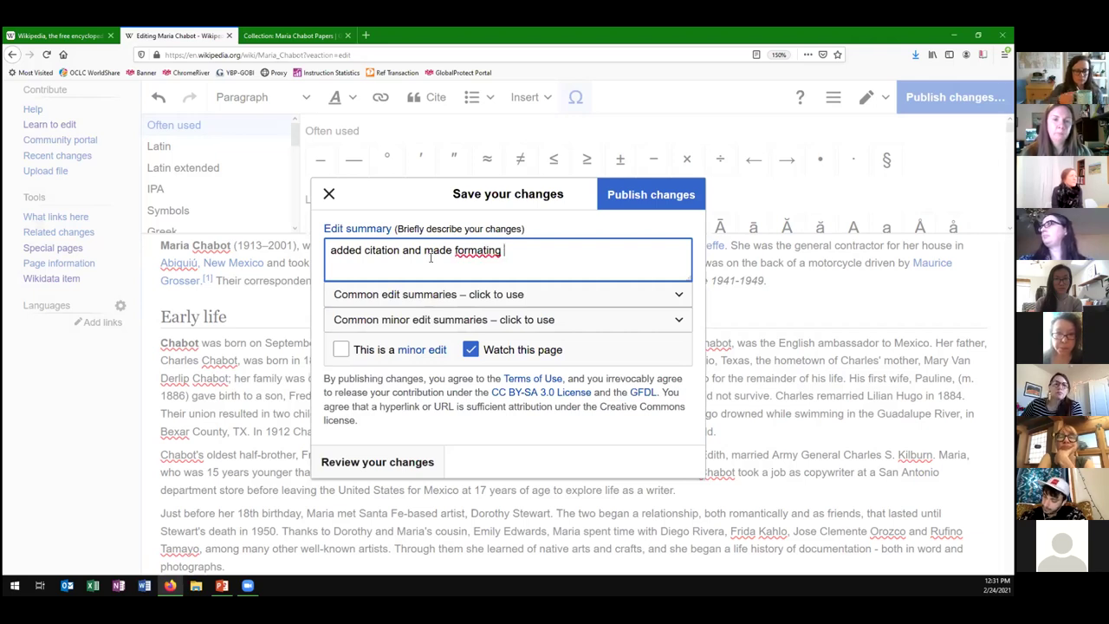
key("BackSpace")
key("BackSpace")
key("BackSpace")
key("BackSpace")
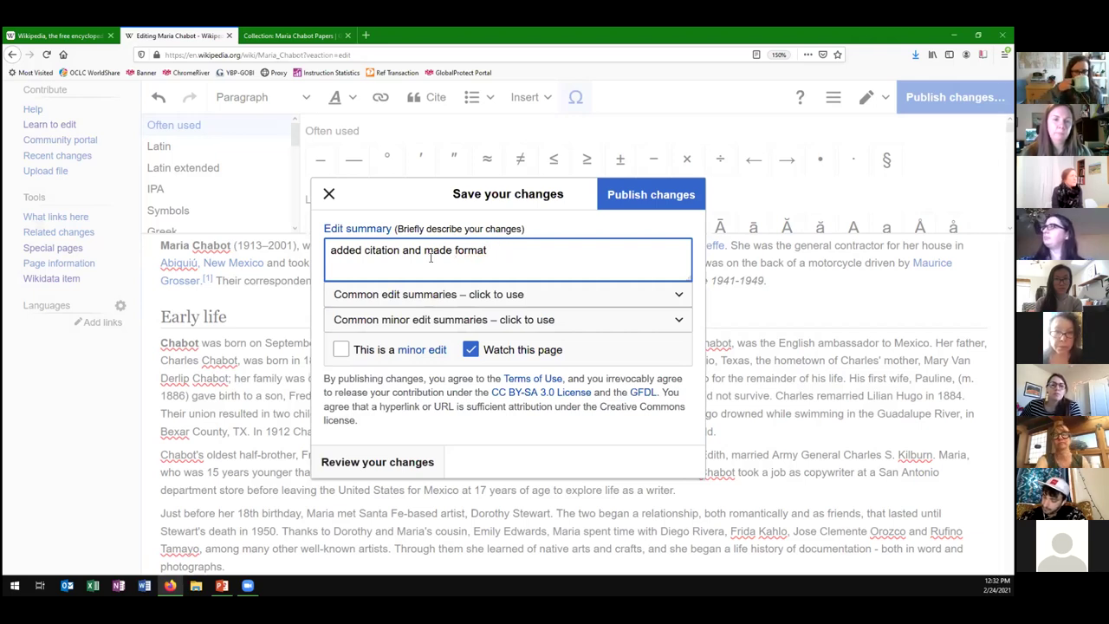
key("BackSpace")
type("t c")
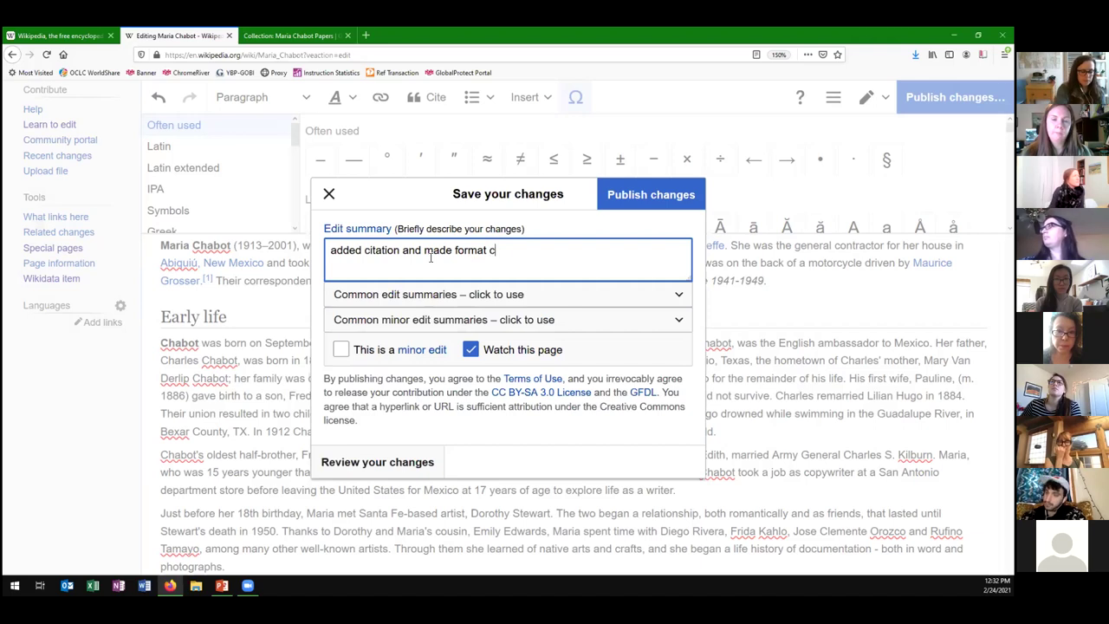
type("hangs")
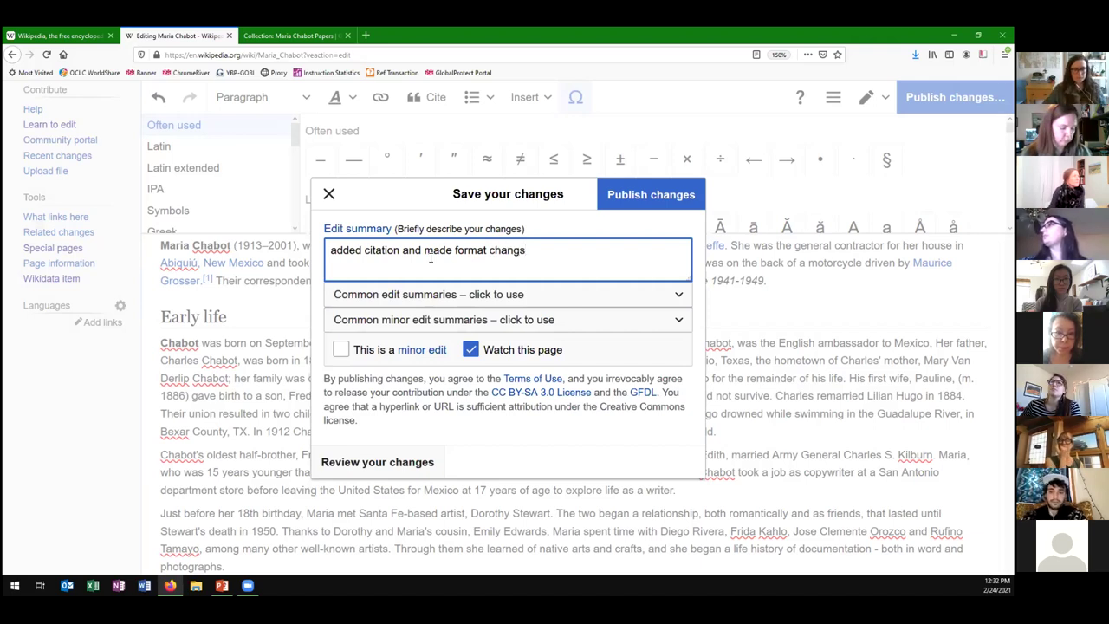
key("Left")
type("e")
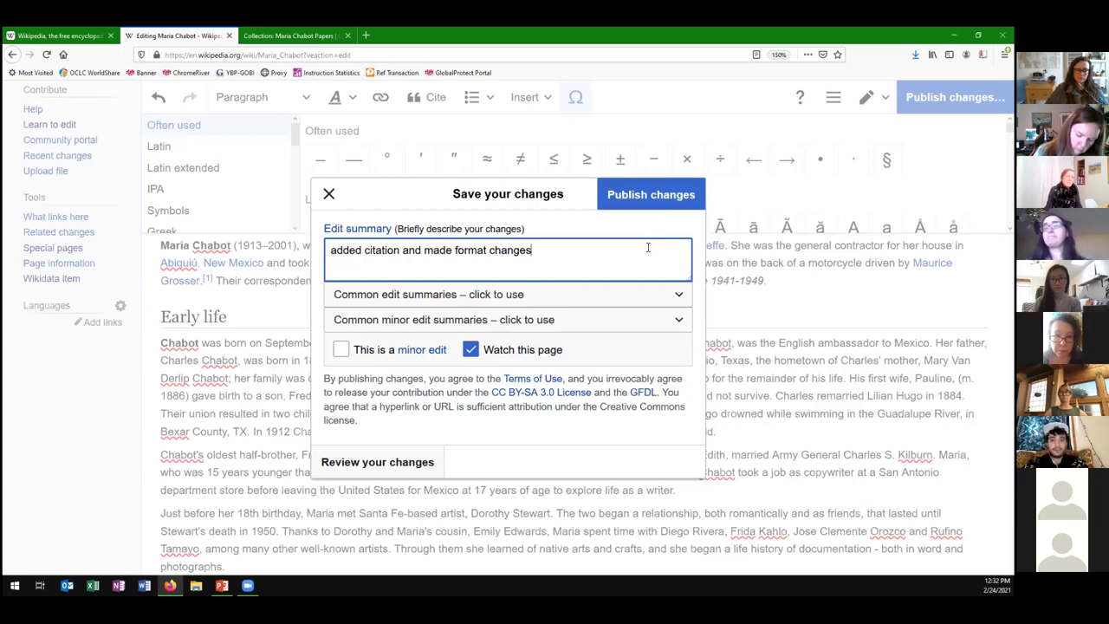
left_click(404, 463)
left_click(404, 462)
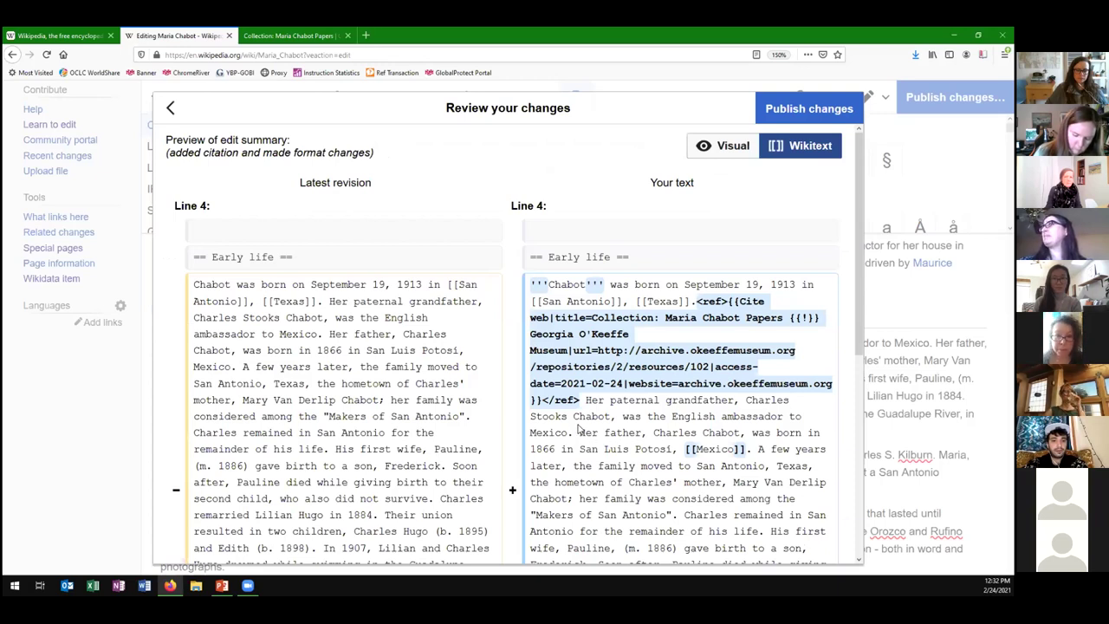
left_click(726, 148)
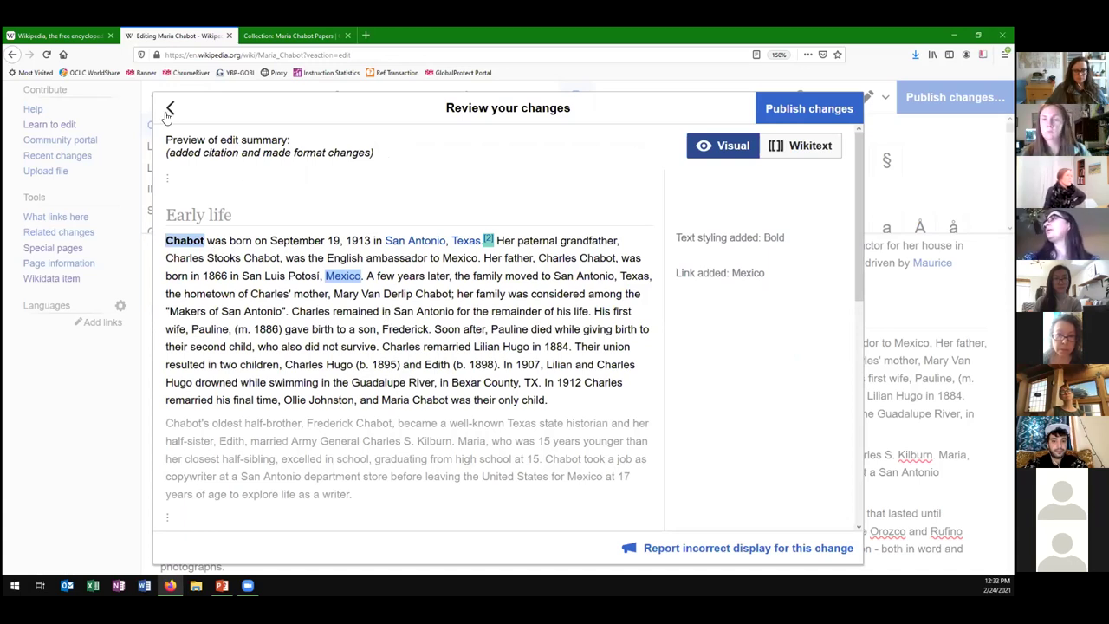
key("Escape")
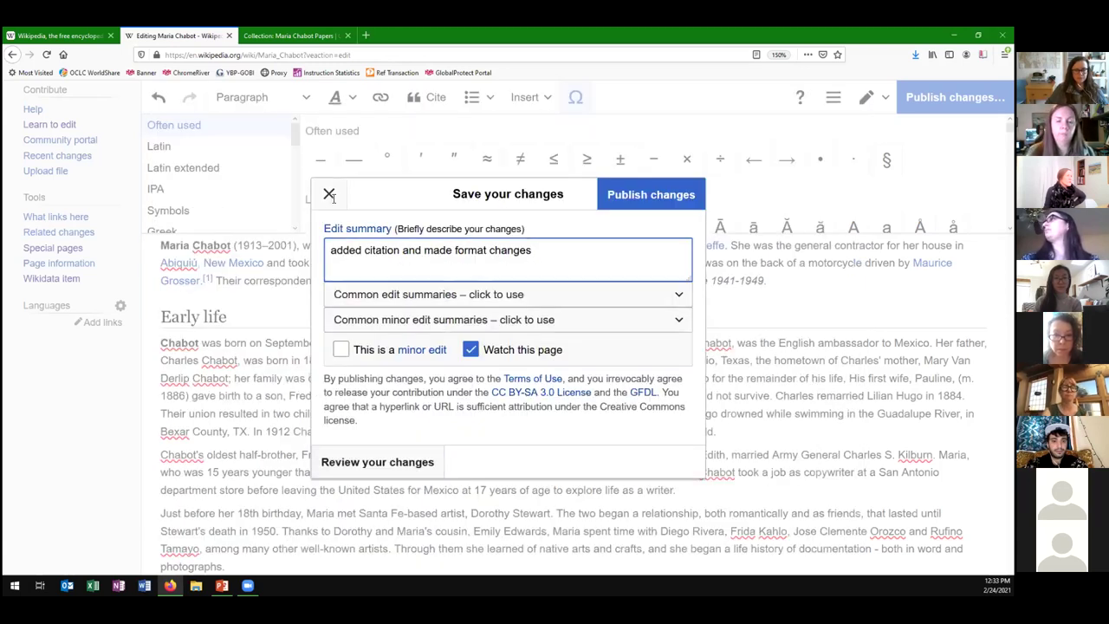
- Close the save form unpublished and leave the editor for the Sandbox page
left_click(329, 194)
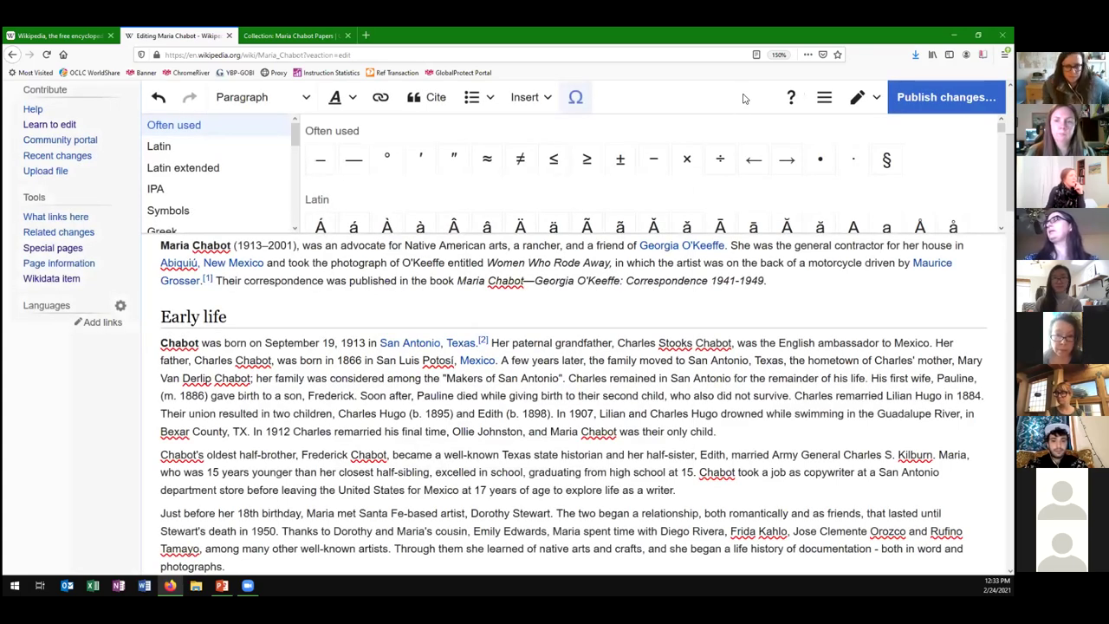
scroll(607, 303, "up", 4)
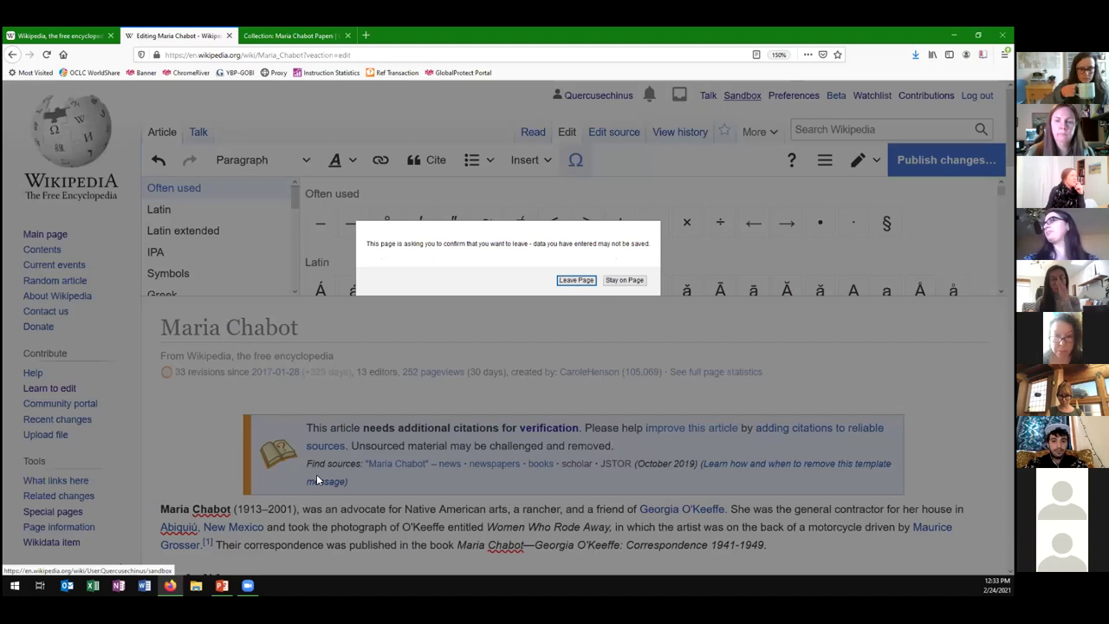
key("Return")
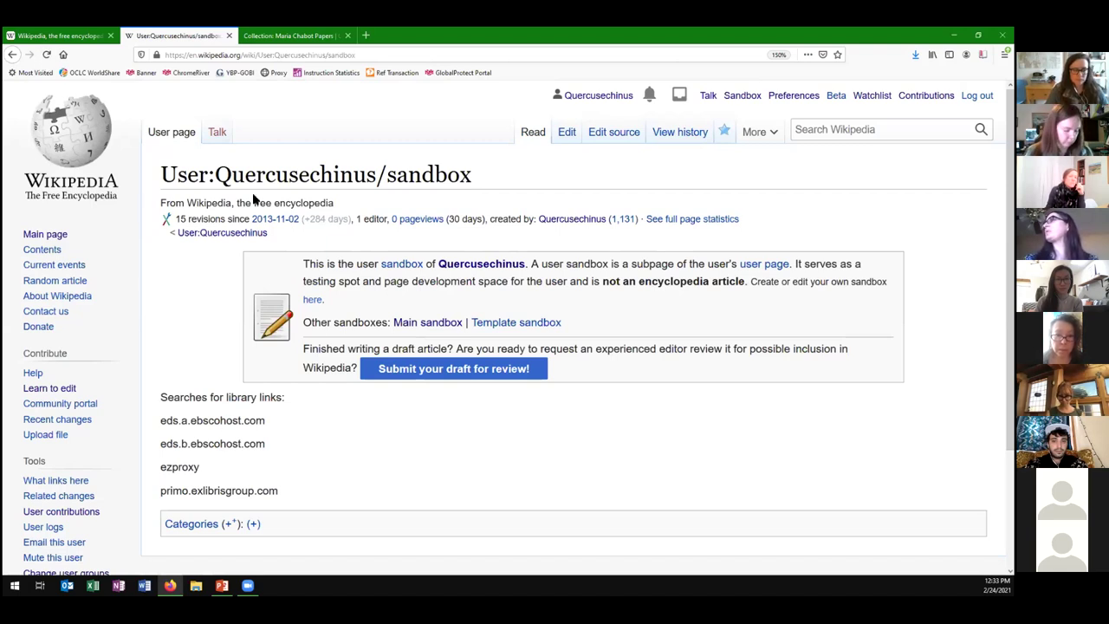
- Go back in the browser to the Maria Chabot visual editor page
left_click(15, 56)
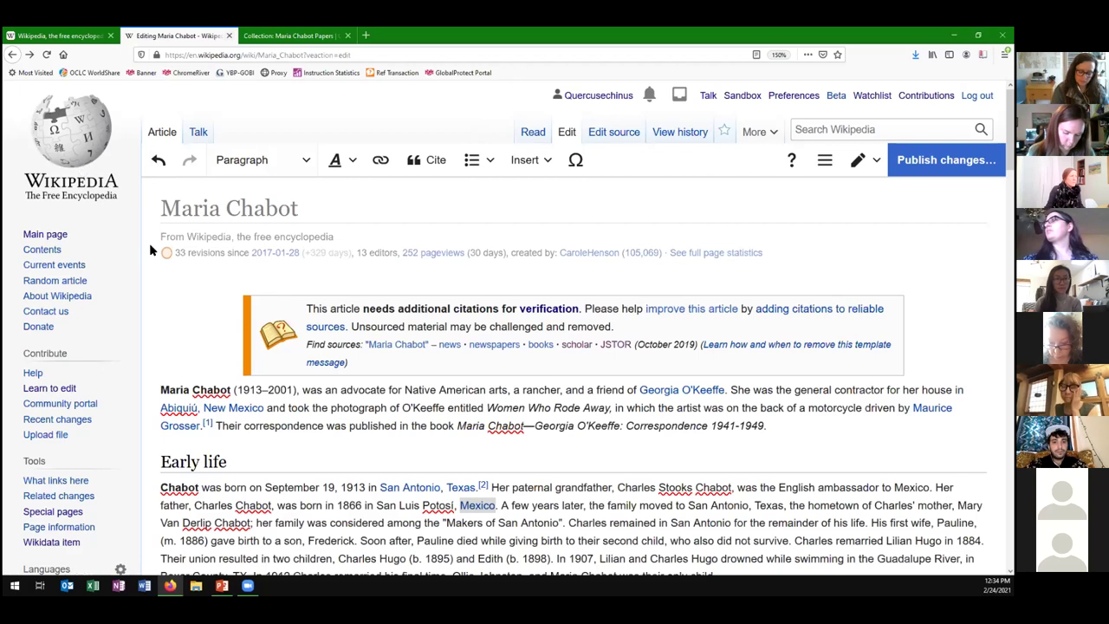
- Scroll down the page, then navigate back with Alt+Left toward Wikipedia's Main Page
scroll(149, 242, "down", 1)
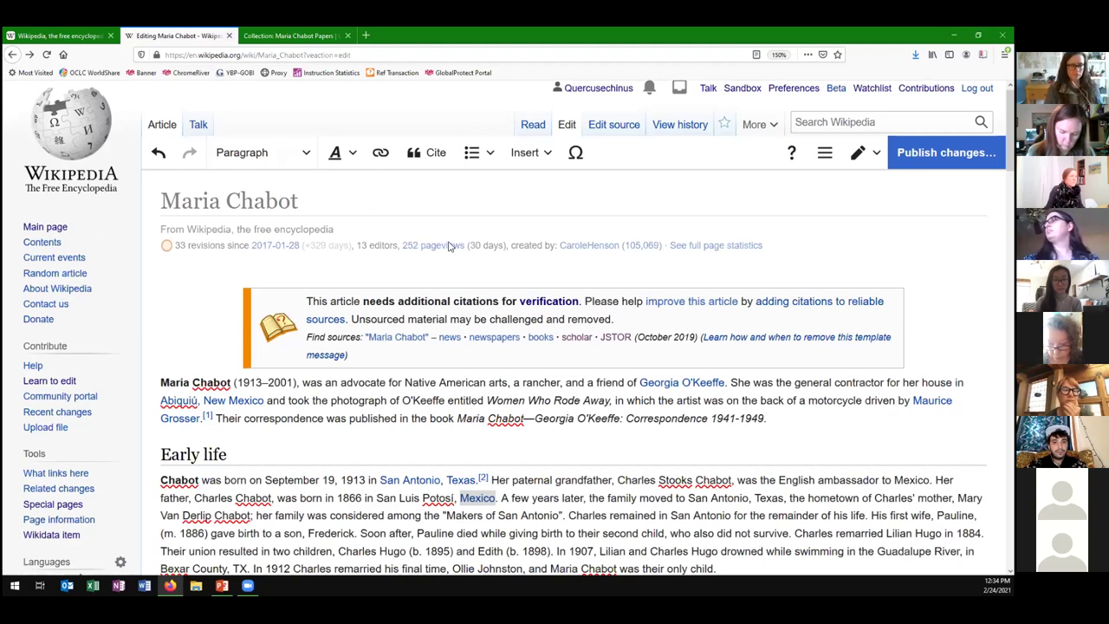
scroll(576, 284, "down", 10)
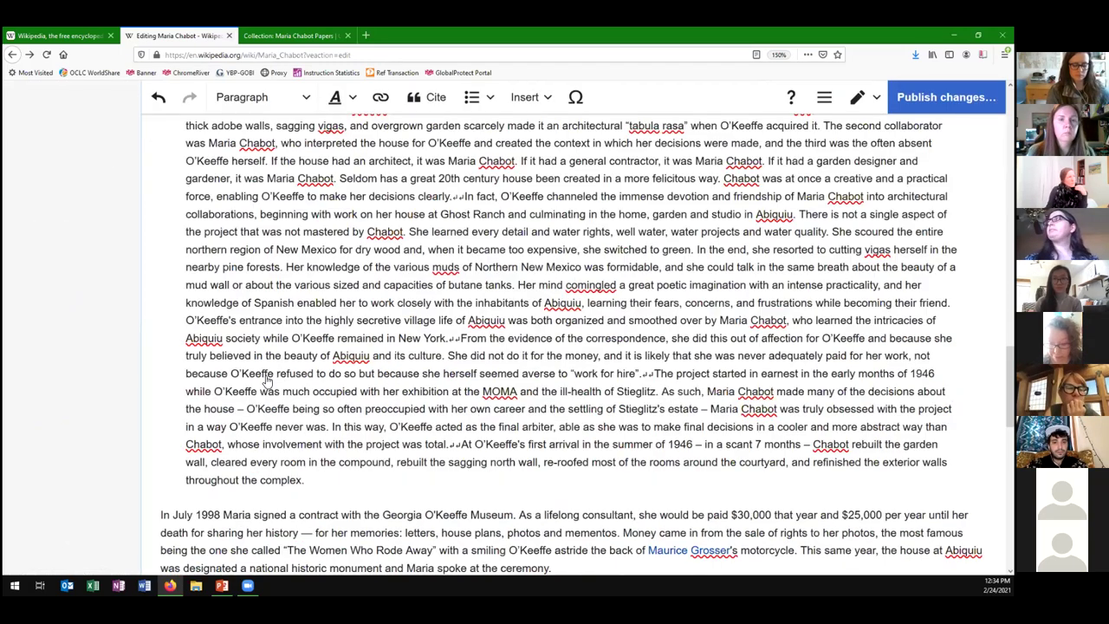
scroll(267, 381, "down", 15)
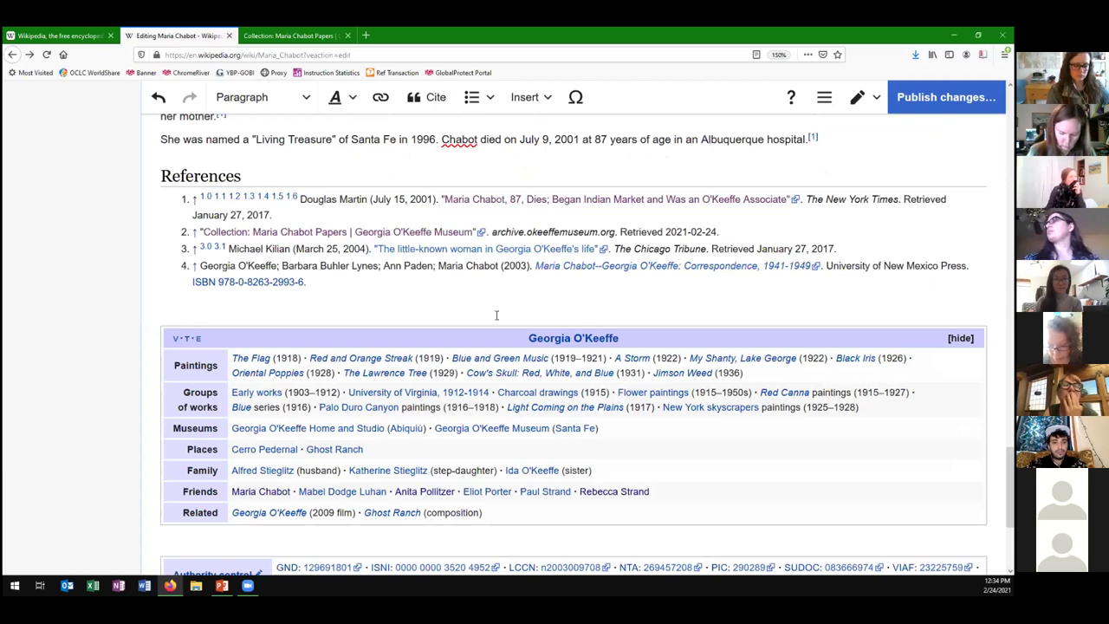
key("alt+Left")
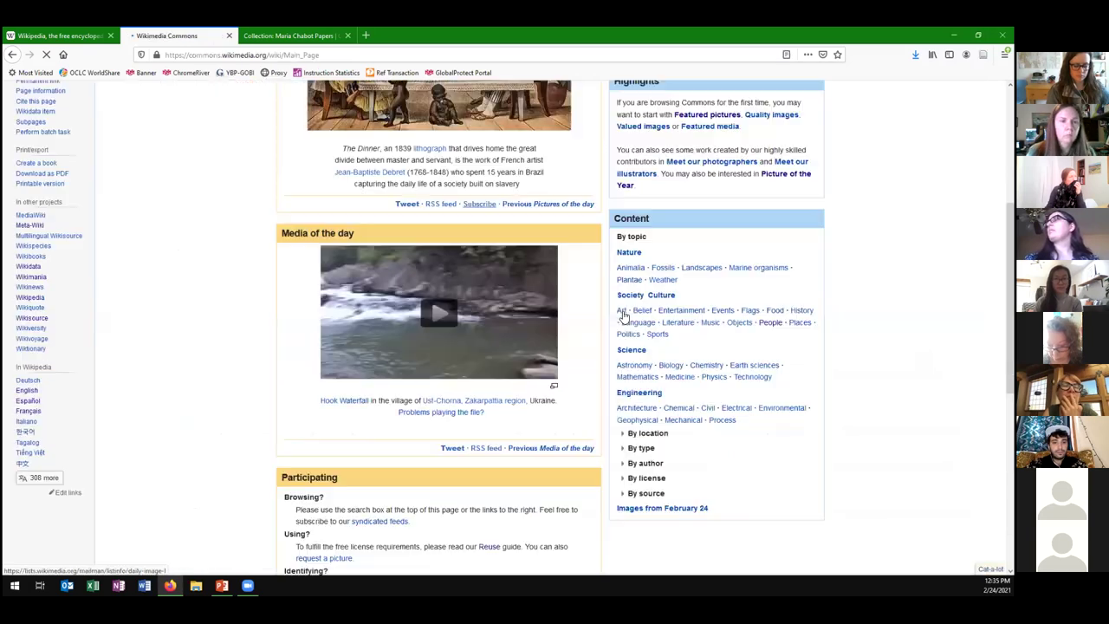
- Open Category:Art and, from its gallery, the Adherencia.jpg file page
left_click(622, 312)
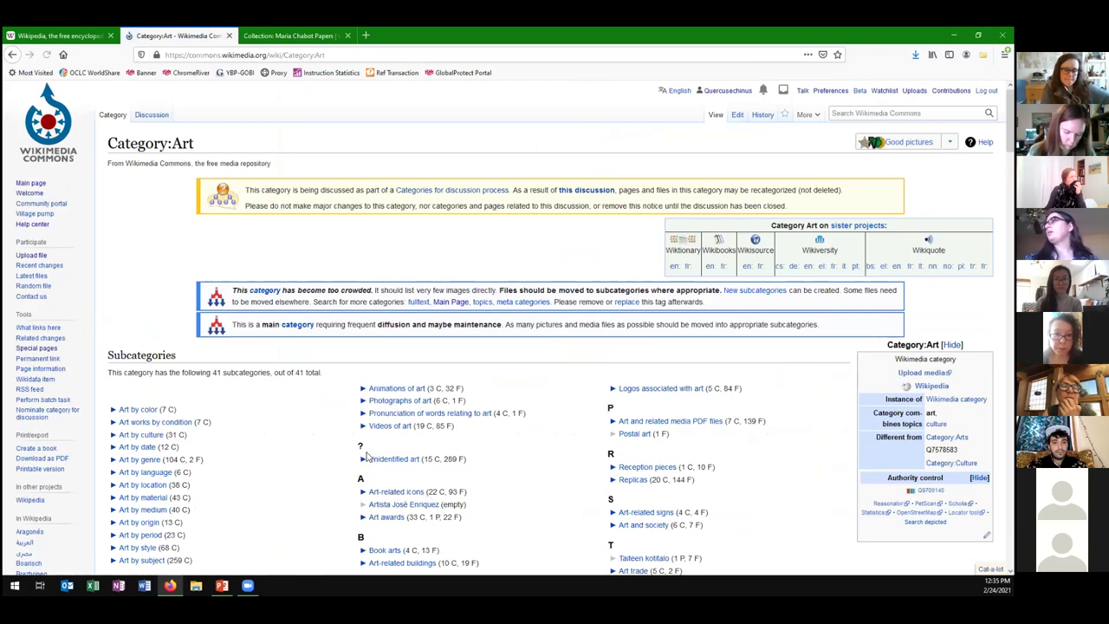
scroll(364, 457, "down", 10)
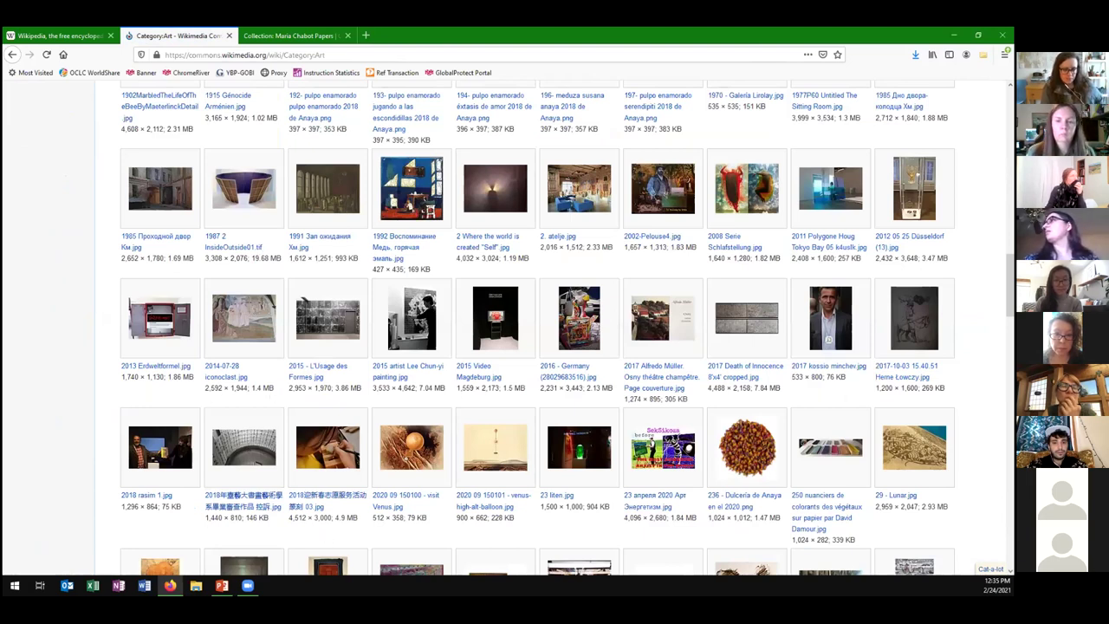
scroll(191, 147, "down", 10)
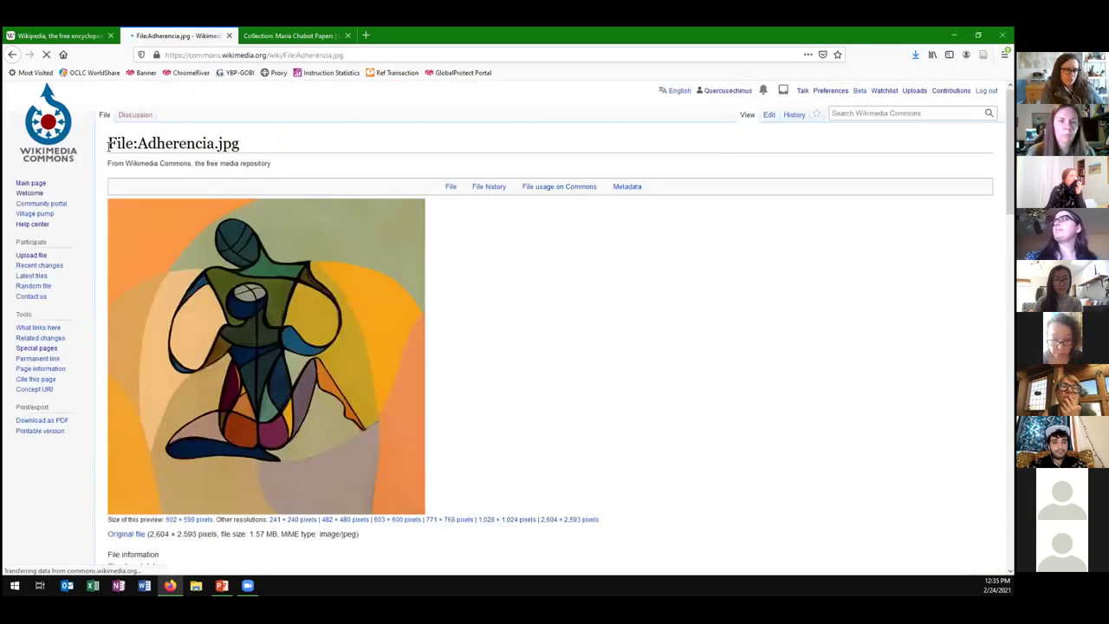
triple_click(109, 145)
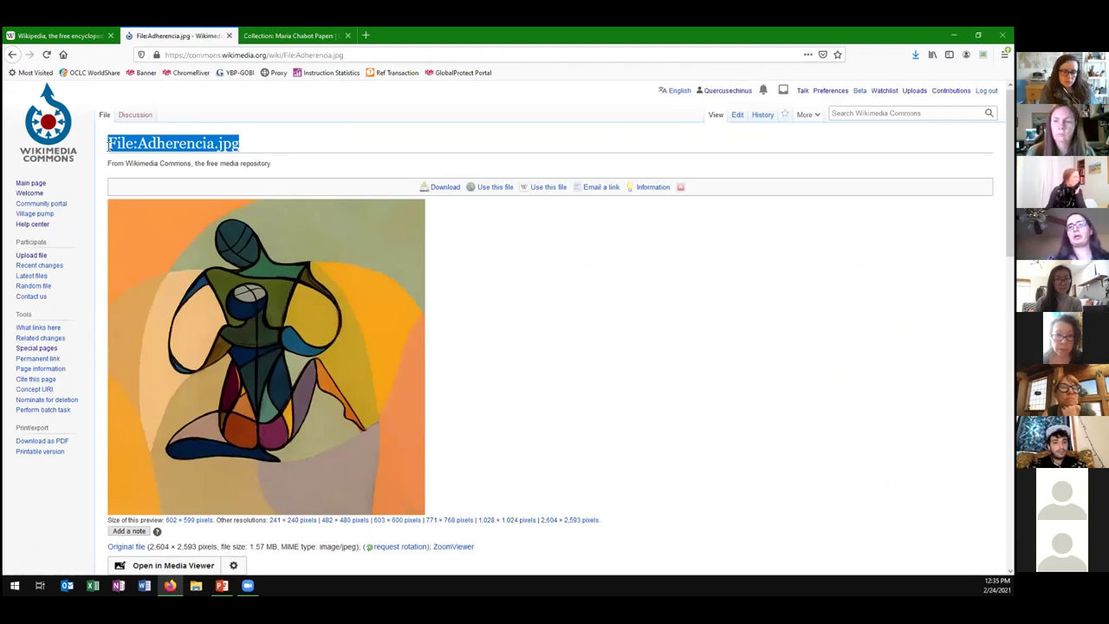
- Look over the Adherencia.jpg file page details, then go back to the painting in the media viewer
left_click(509, 252)
scroll(509, 252, "down", 1)
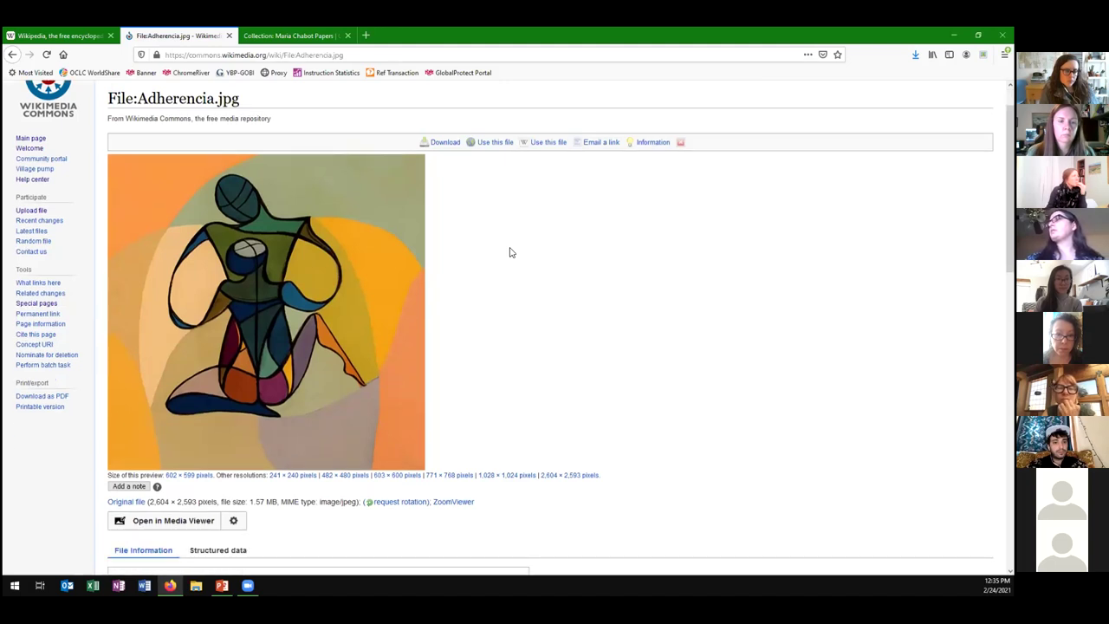
scroll(509, 252, "down", 5)
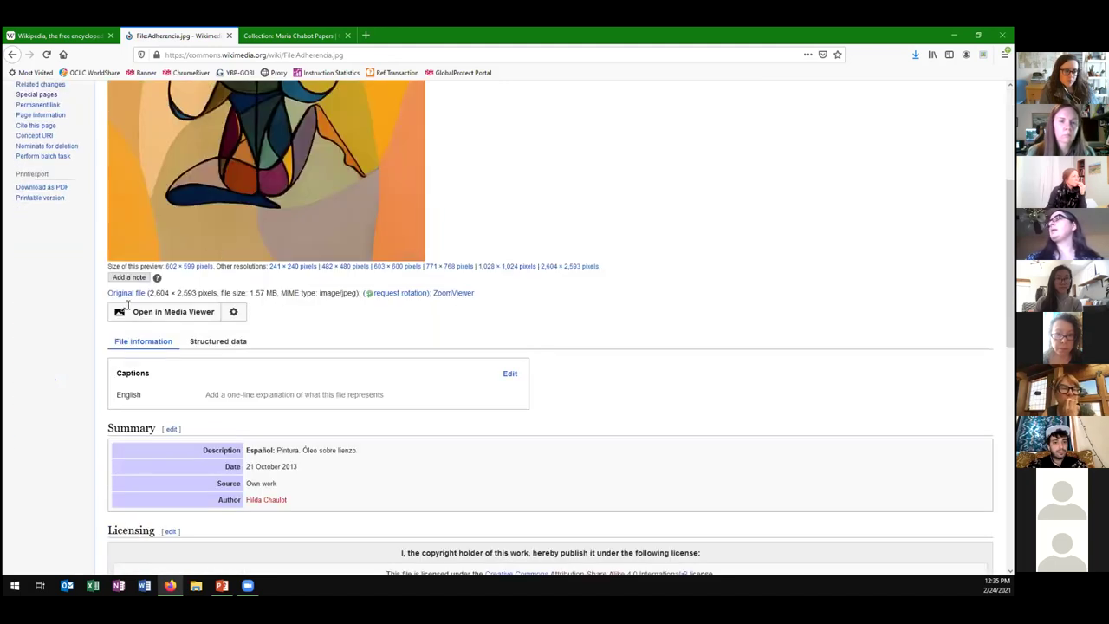
scroll(169, 315, "down", 14)
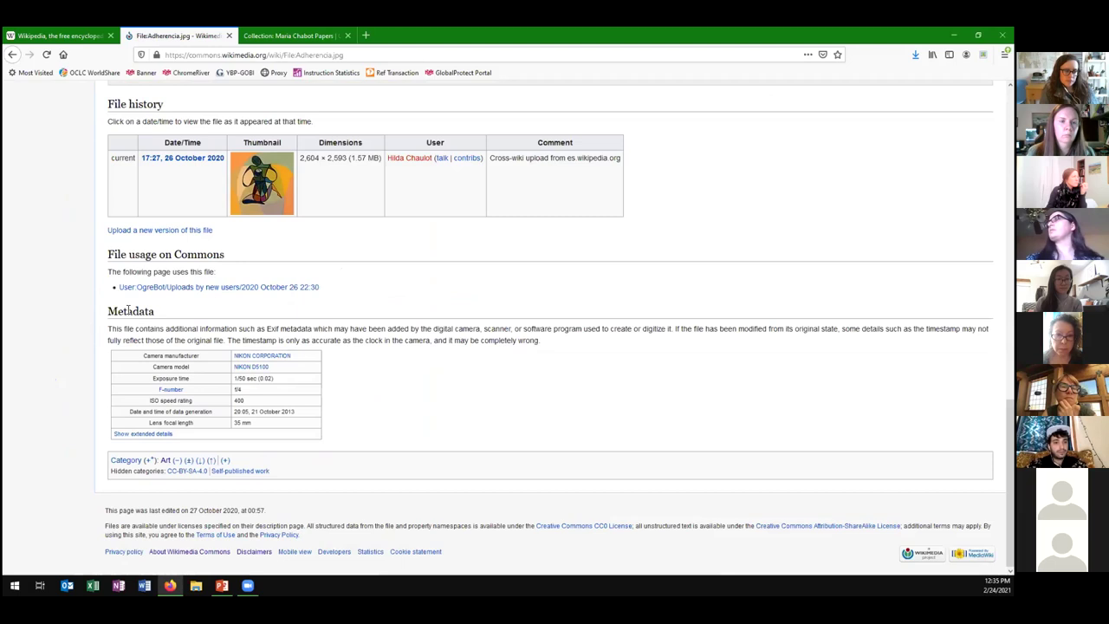
scroll(130, 314, "up", 1)
left_click(13, 55)
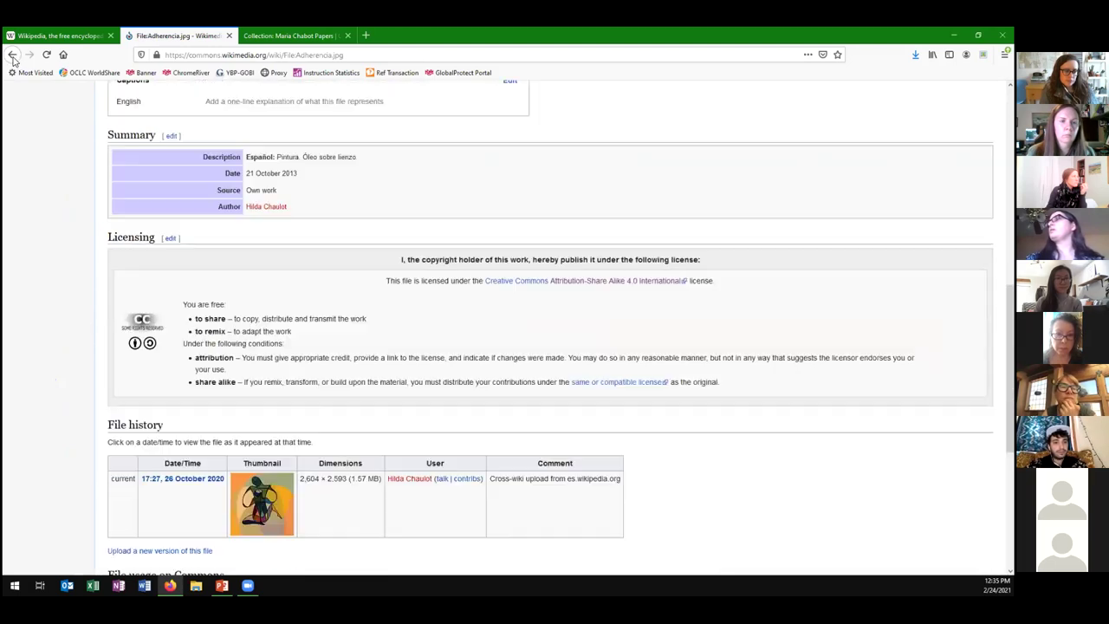
left_click(12, 55)
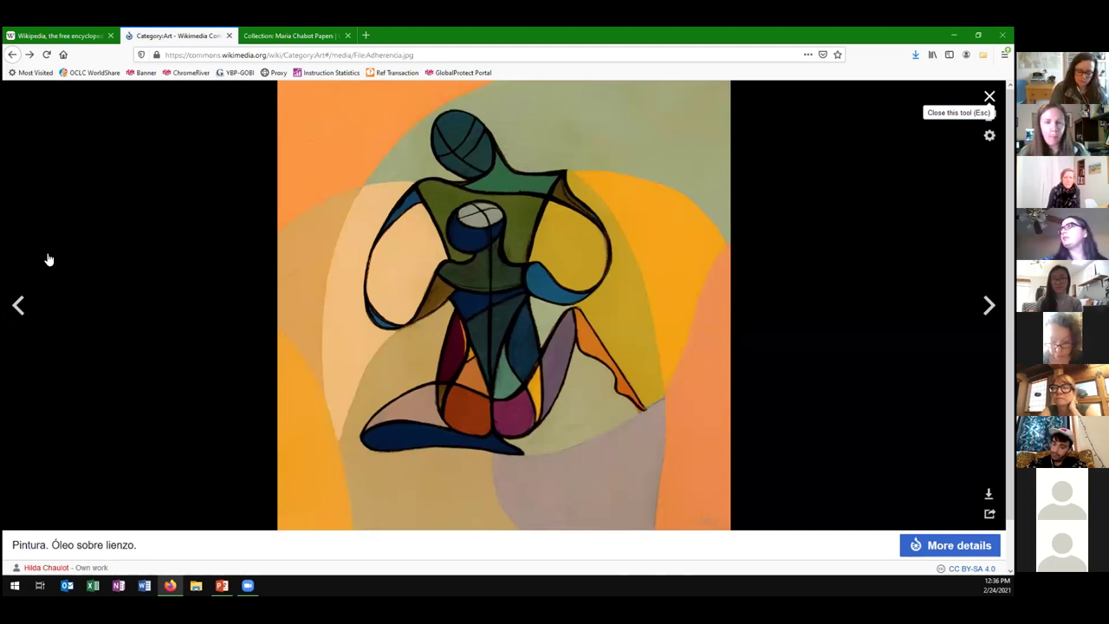
- Close the Adherencia viewer to get back to the Commons main page with The Dinner
key("alt+Left")
key("alt+Left")
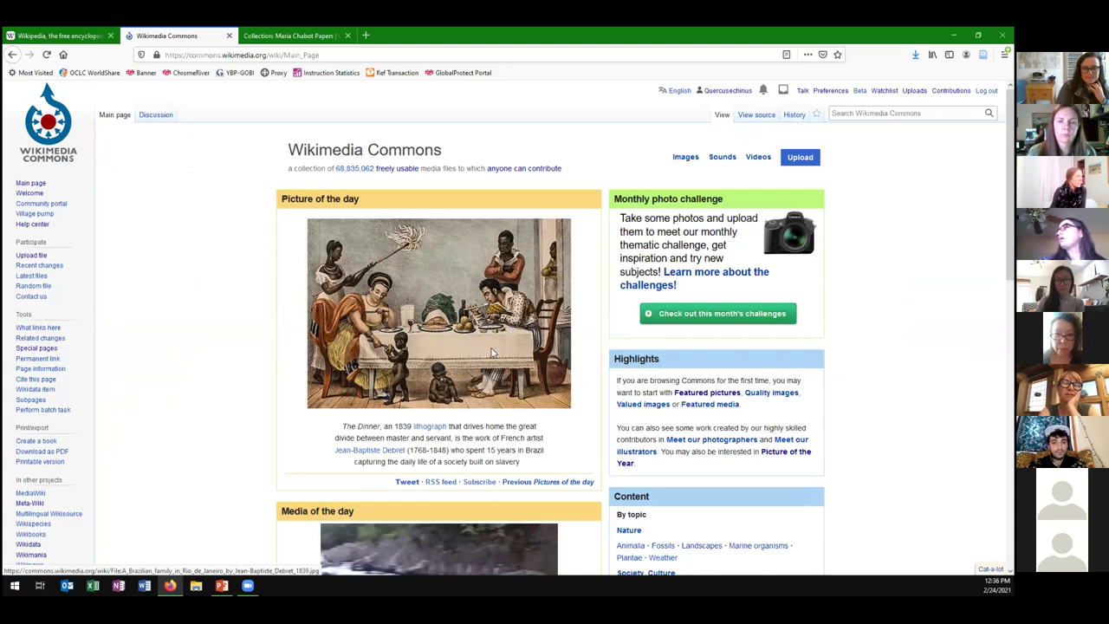
scroll(491, 353, "down", 3)
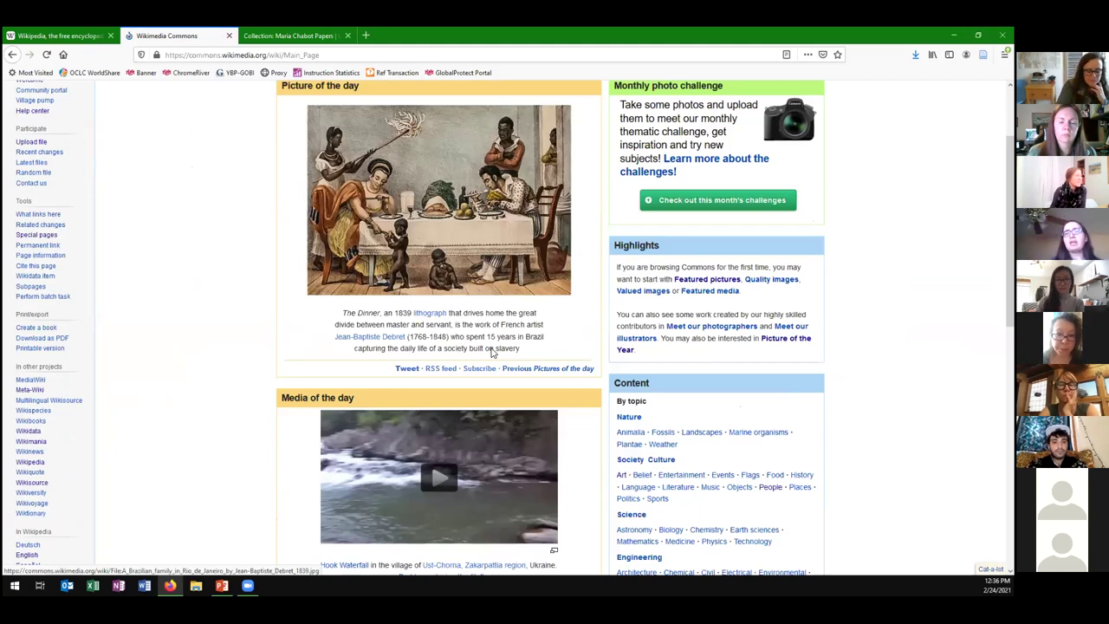
scroll(492, 352, "down", 12)
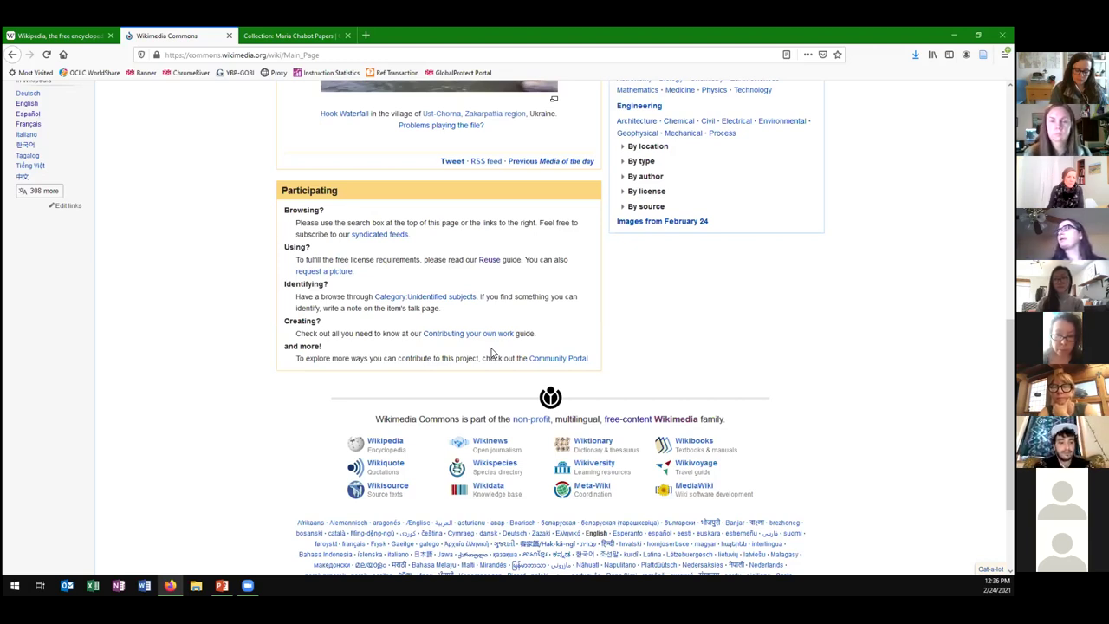
scroll(555, 362, "up", 1)
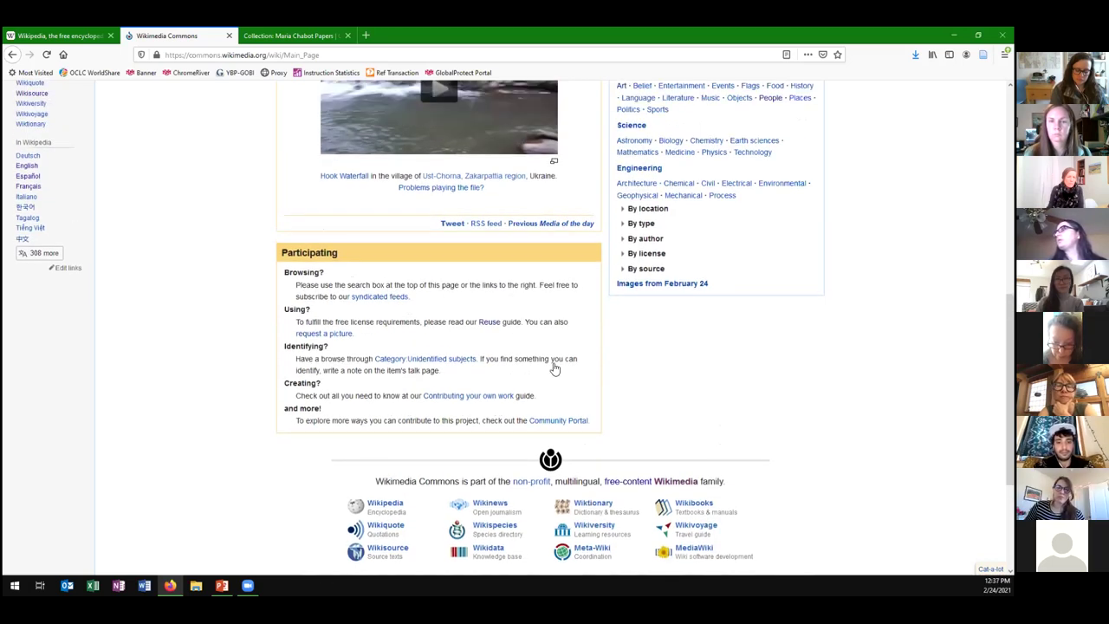
scroll(554, 368, "up", 1)
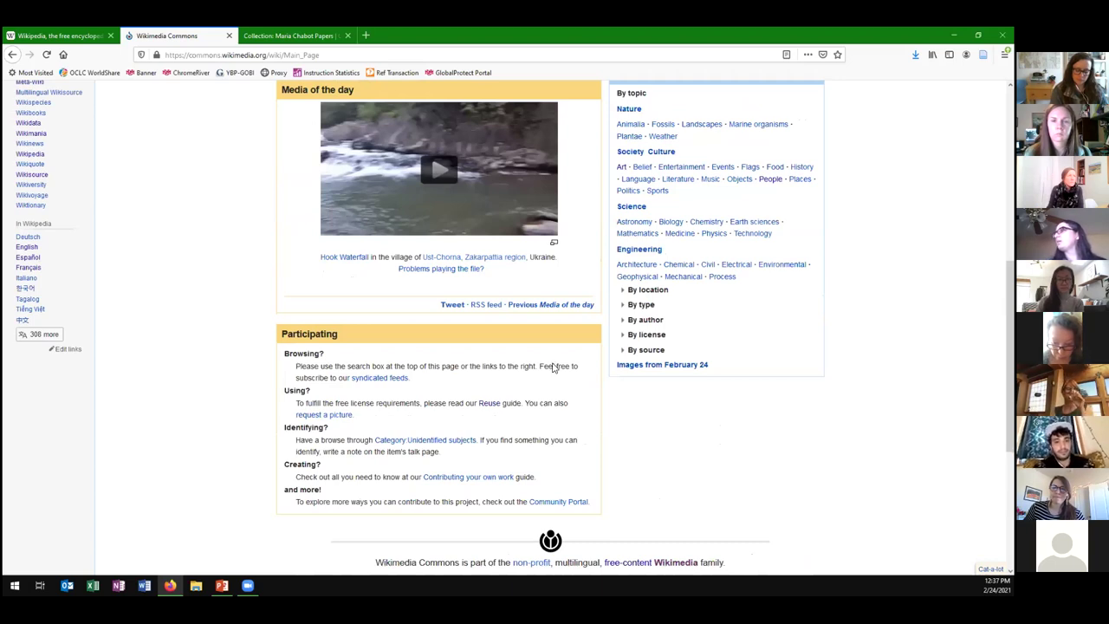
scroll(553, 368, "up", 5)
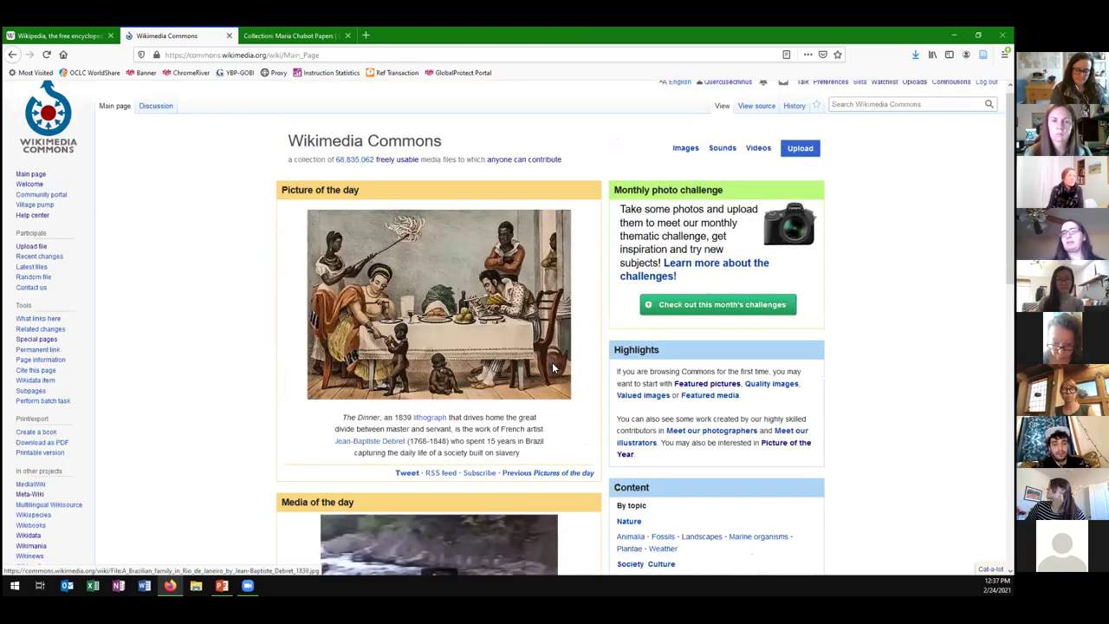
scroll(790, 169, "down", 4)
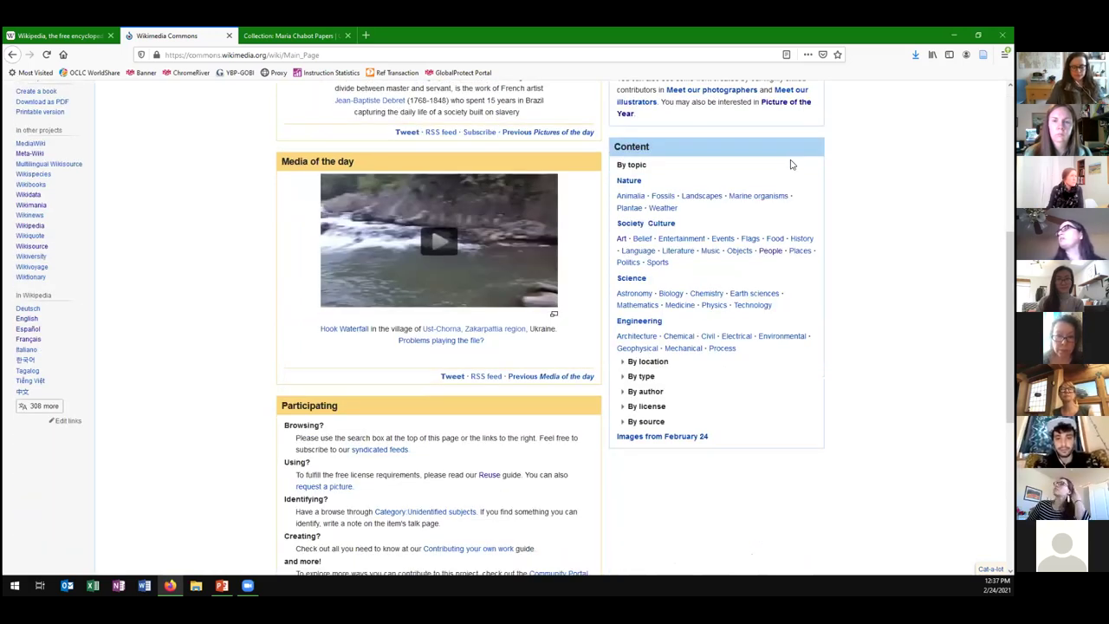
scroll(454, 246, "up", 5)
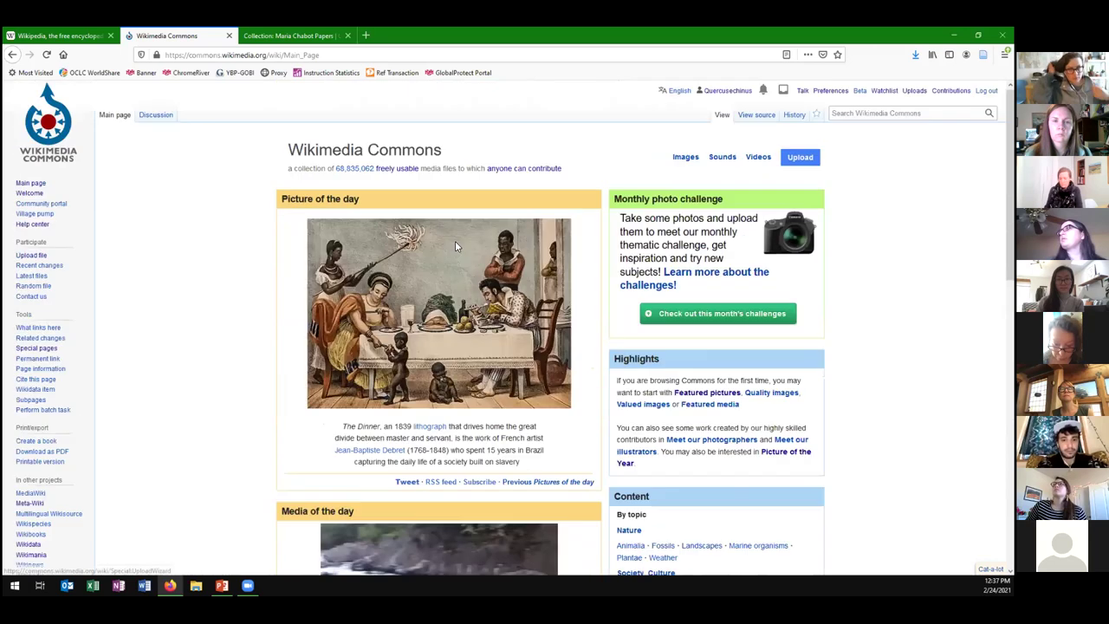
- Reach the Commons:Help desk from Upload, skim it, and close that tab
left_click(800, 157)
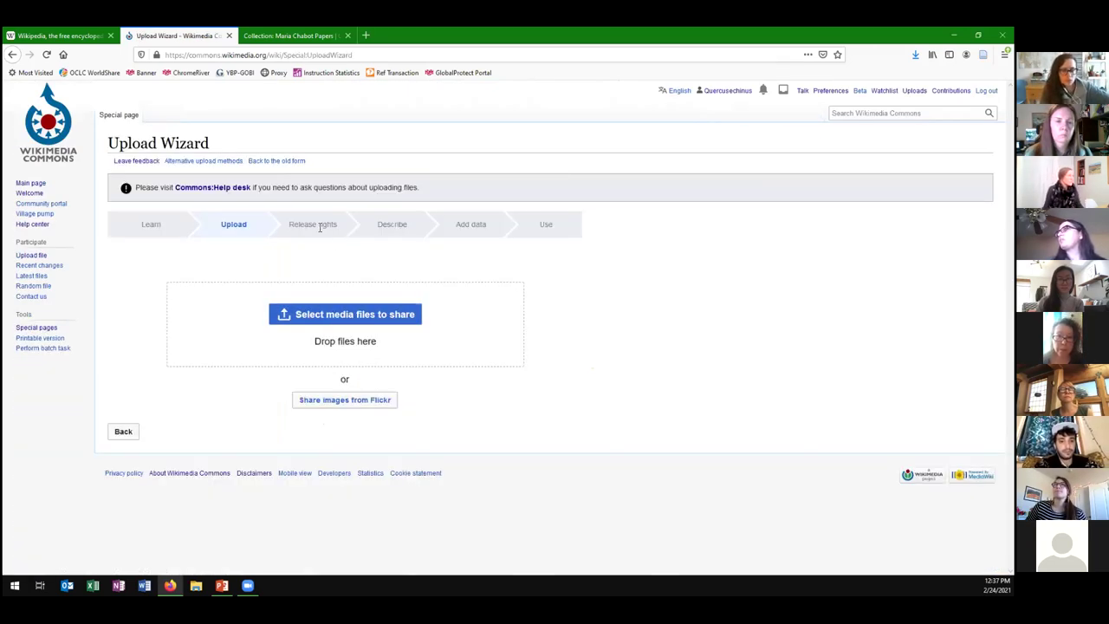
left_click(217, 190)
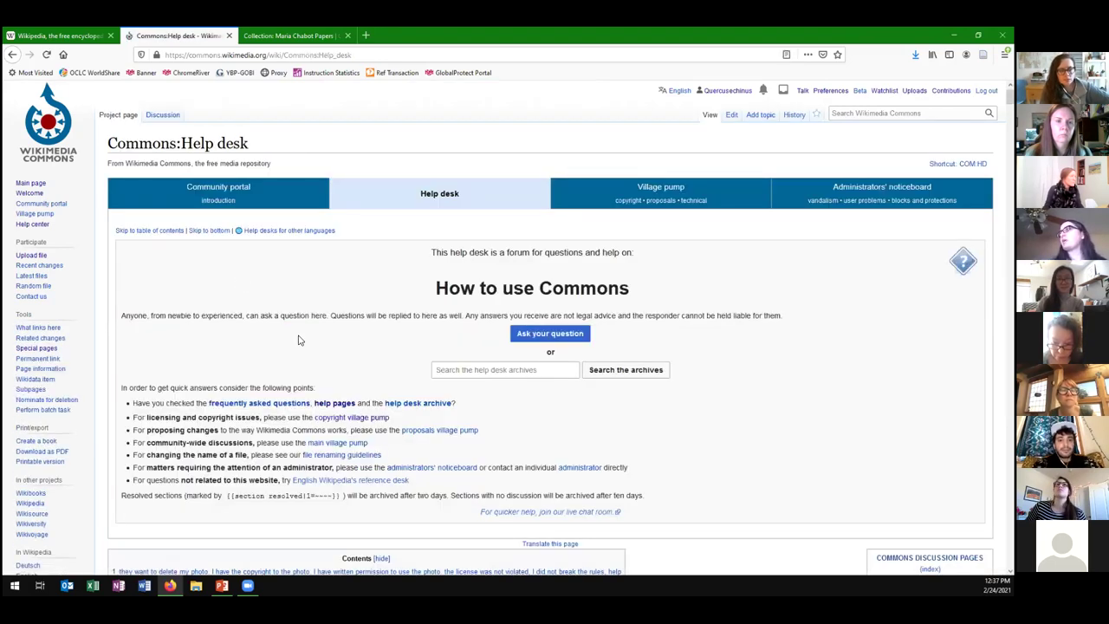
scroll(298, 340, "down", 1)
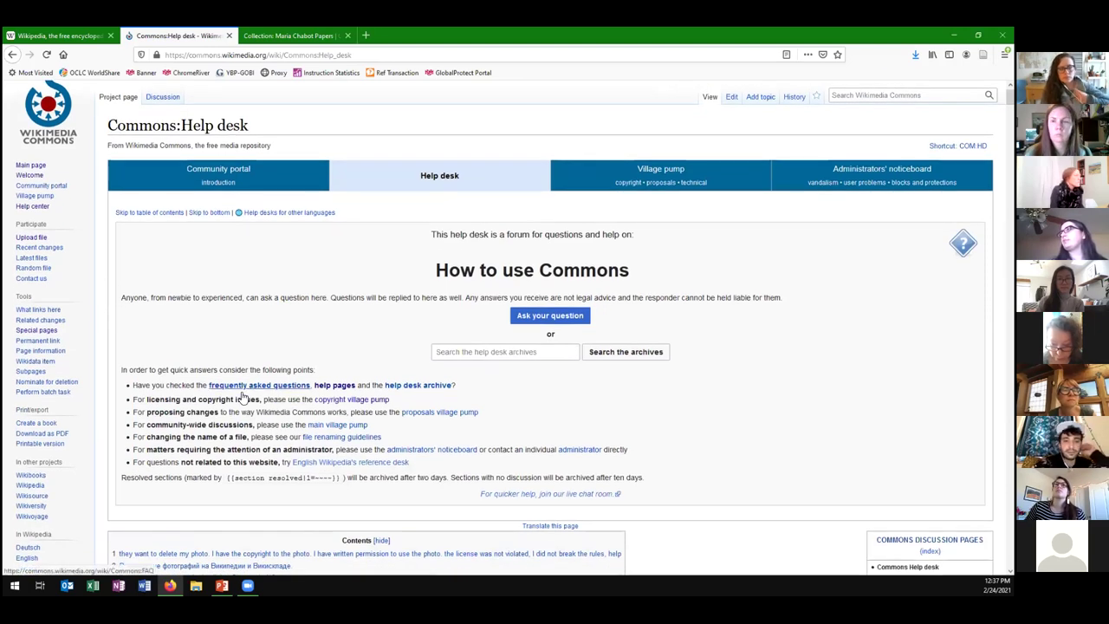
scroll(237, 426, "down", 1)
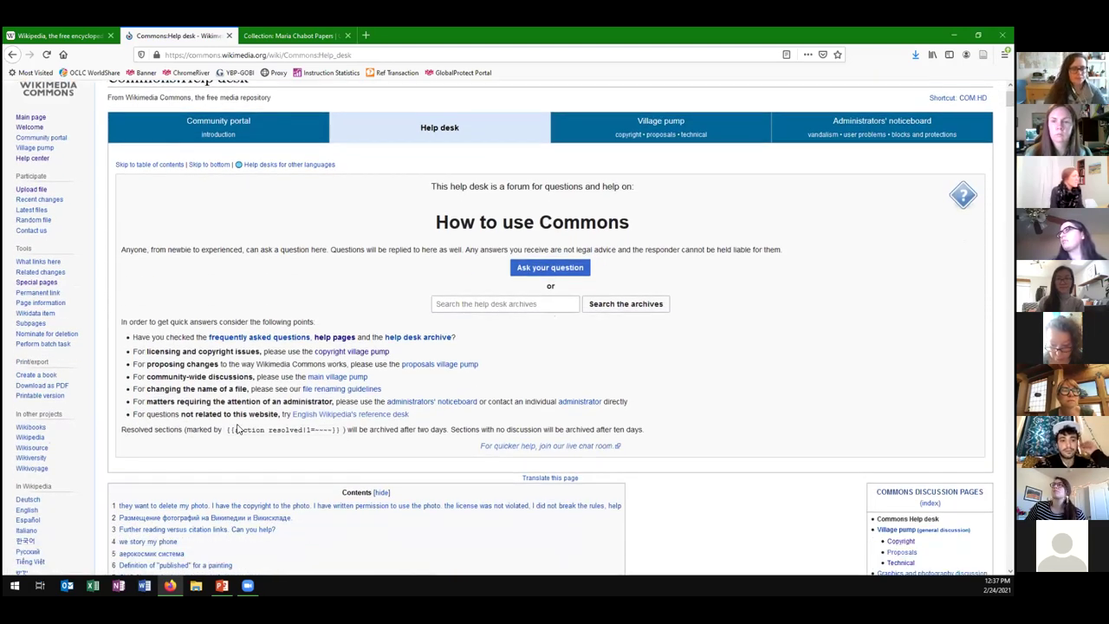
scroll(237, 429, "down", 2)
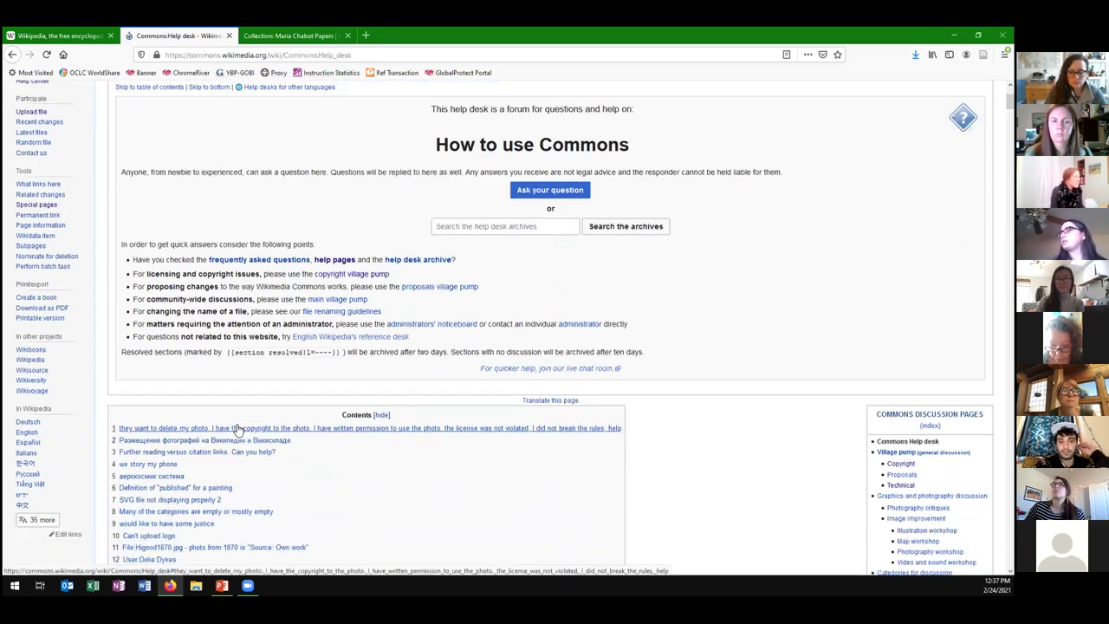
scroll(161, 280, "up", 3)
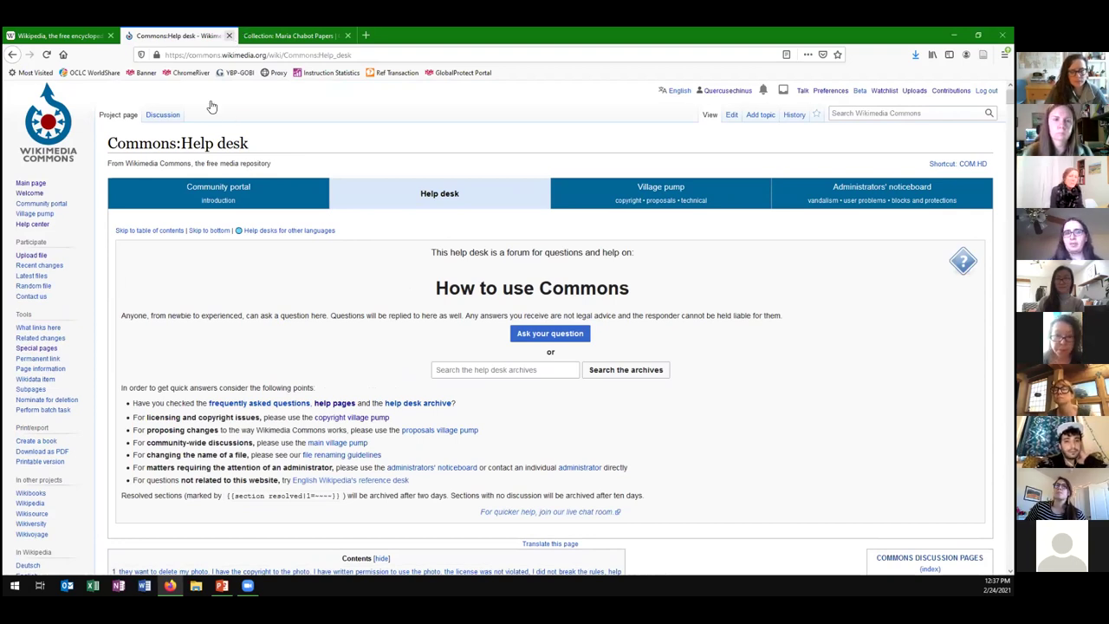
left_click(229, 35)
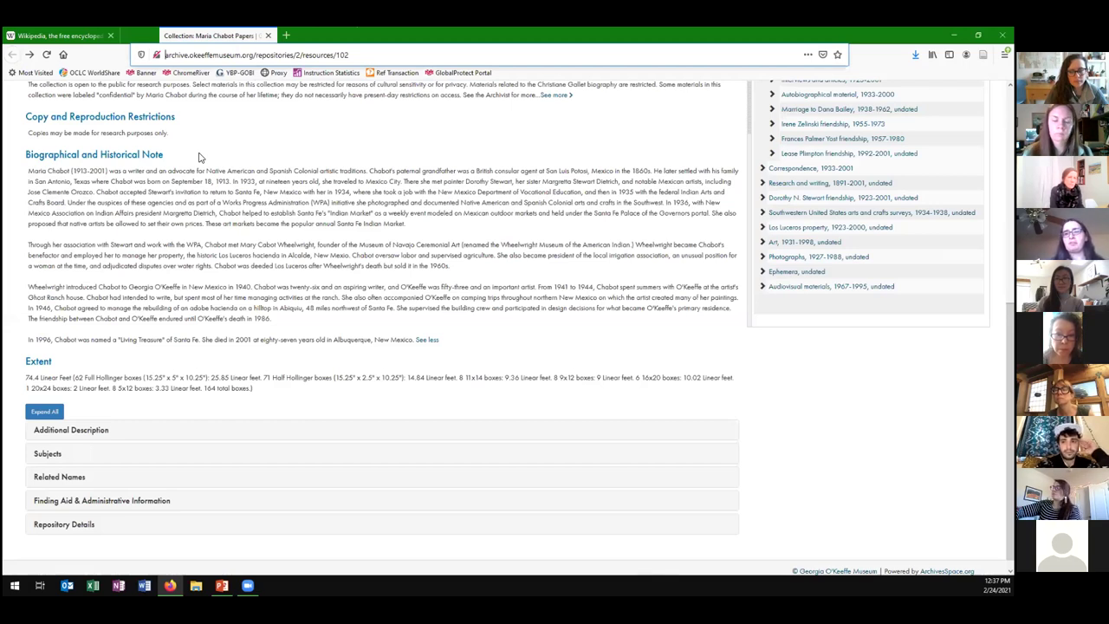
- Close the Maria Chabot Papers archive tab
key("ctrl+w")
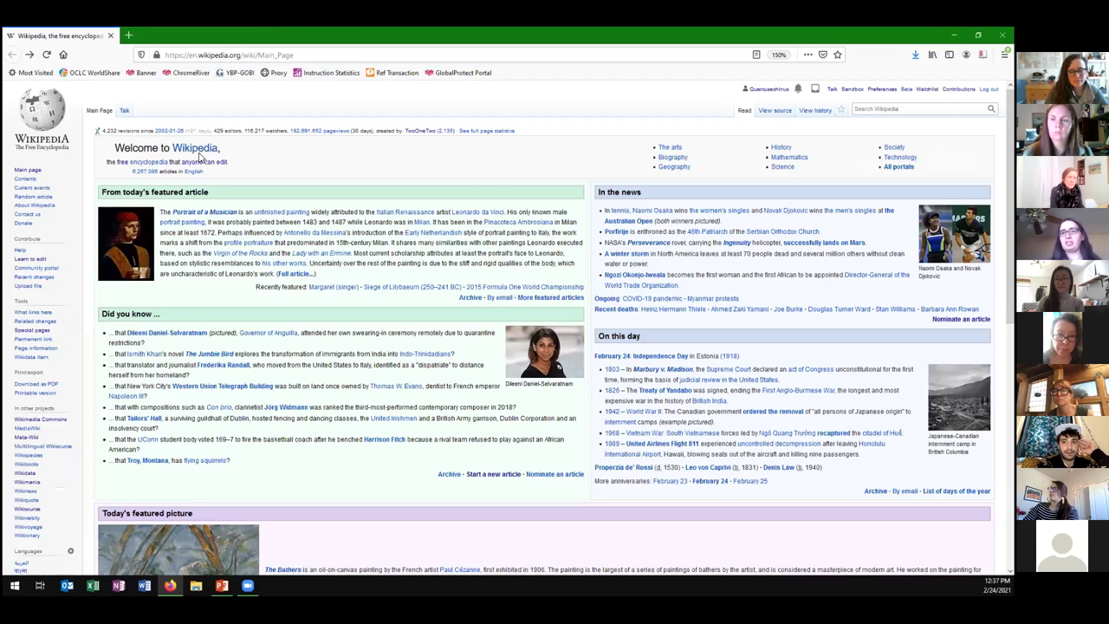
- Zoom the Wikipedia Main Page to 150%
key("ctrl+plus")
key("ctrl+plus")
key("ctrl+plus")
key("ctrl+plus")
key("ctrl+plus")
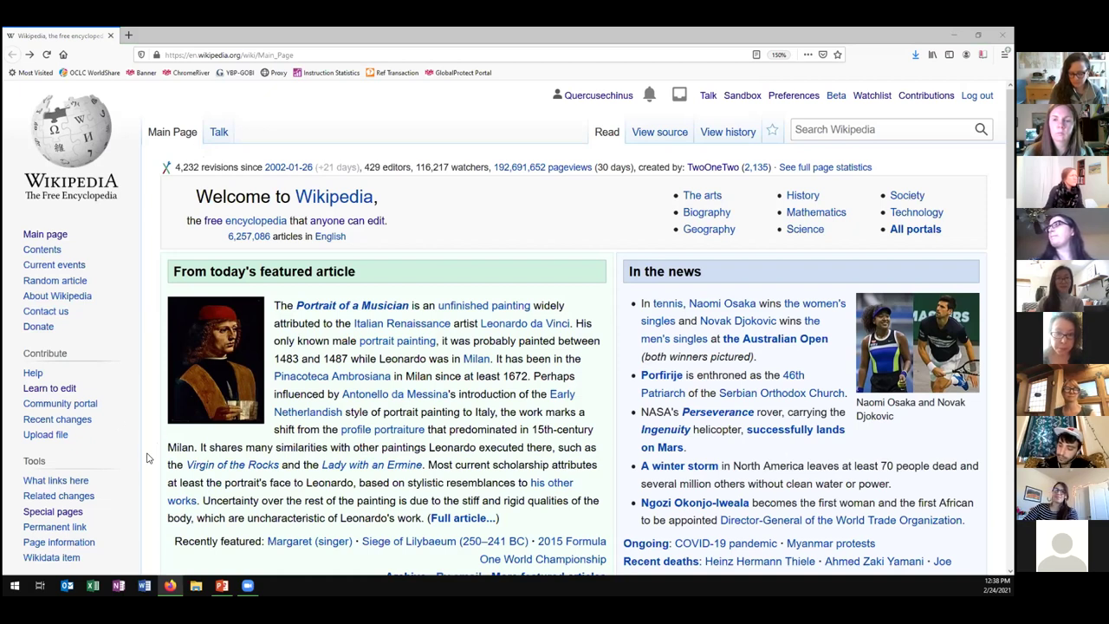
- Back in PowerPoint, start the slideshow at slide 28, 'Possible activities for new Wikipedians'
key("alt+Tab")
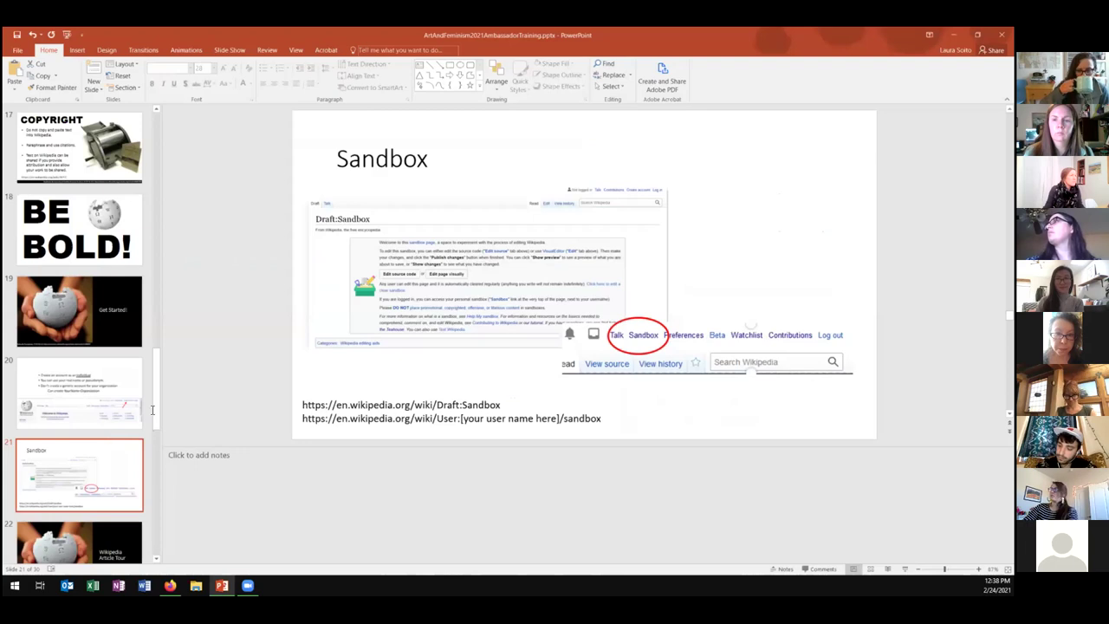
scroll(875, 539, "down", 7)
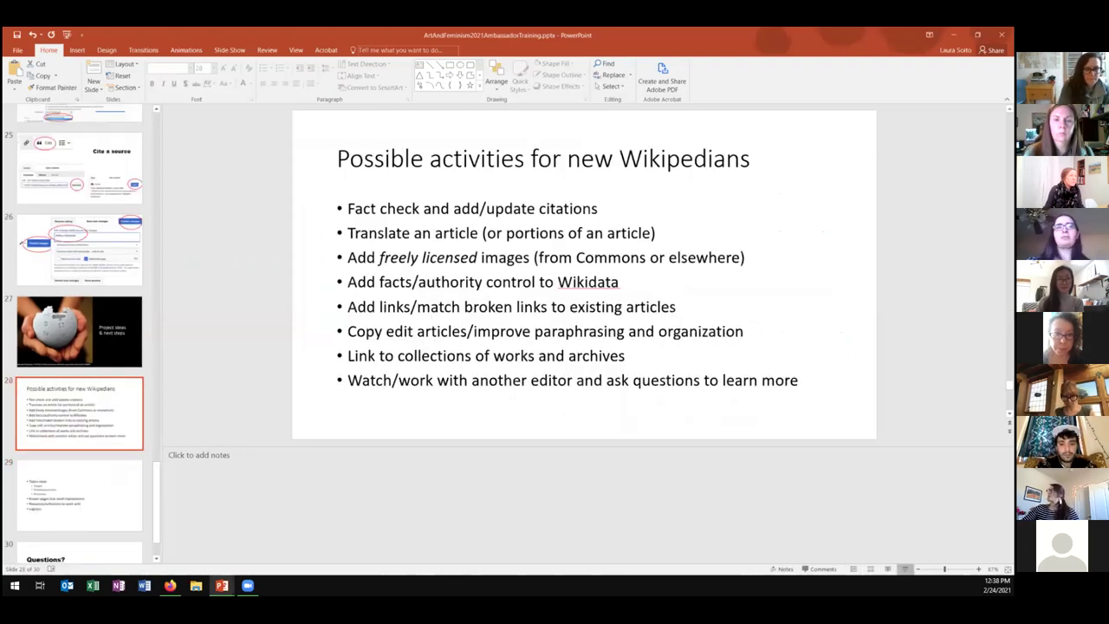
left_click(905, 568)
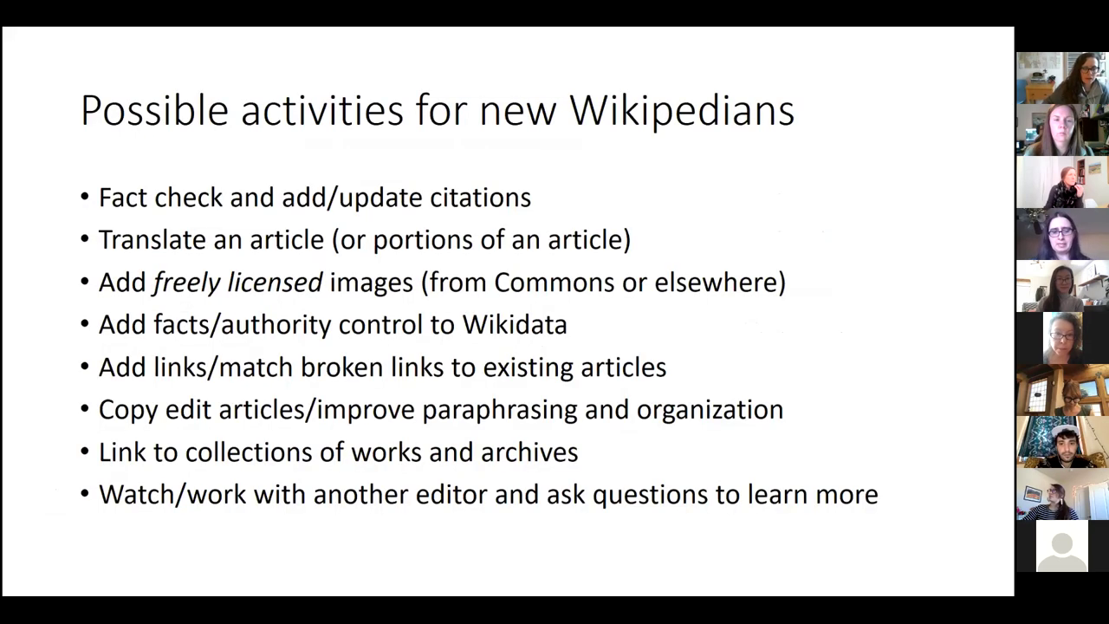